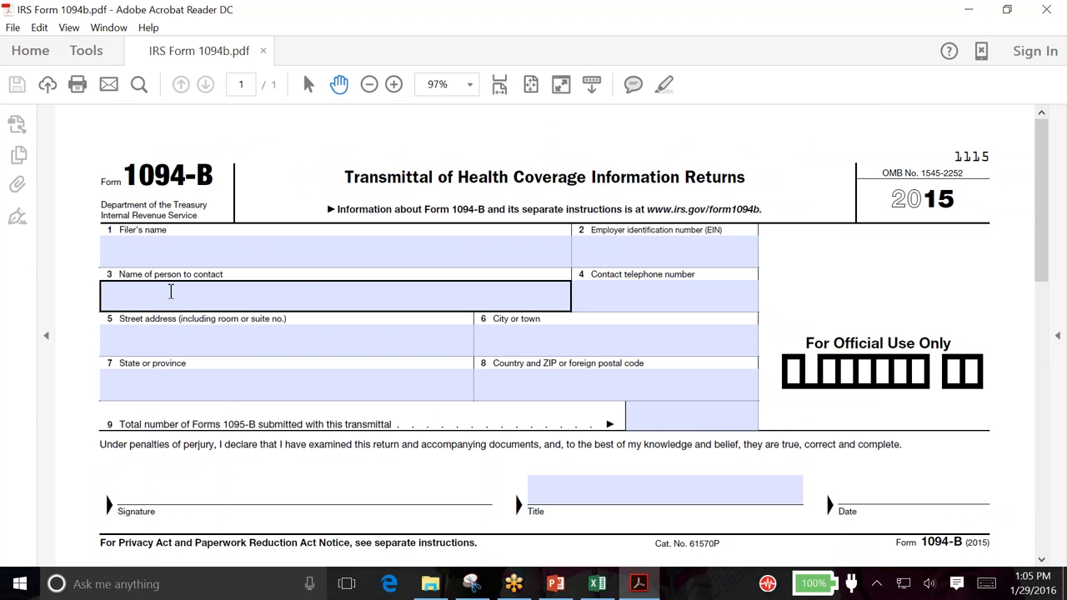
# Review the blank 1094-B form, noting the total Forms 1095-B field, then close Acrobat Reader
pyautogui.scroll(-1, 323, 292)
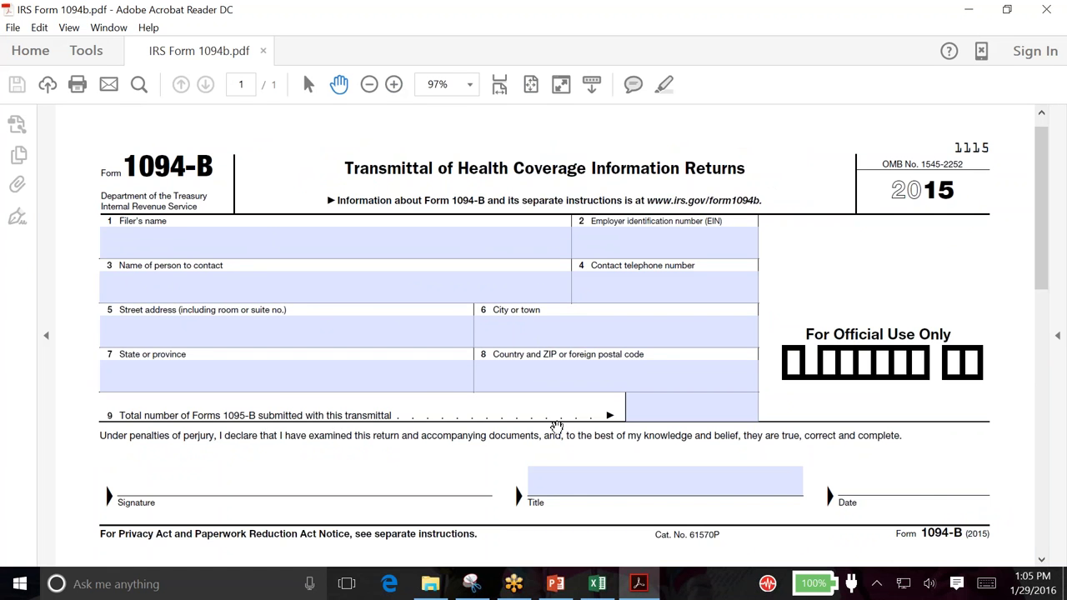
pyautogui.click(652, 408)
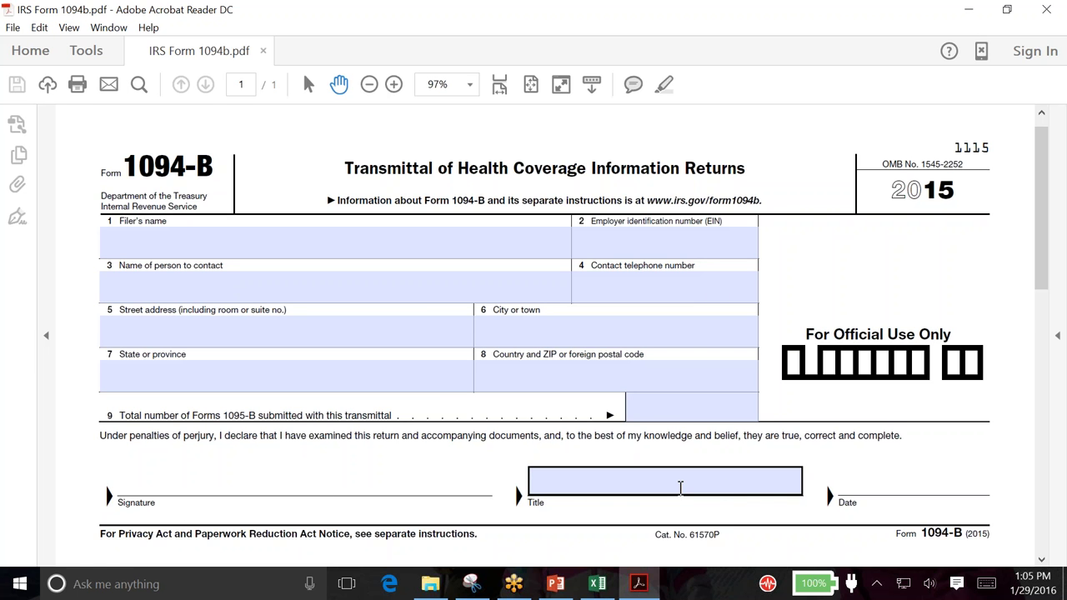
pyautogui.scroll(-5, 680, 487)
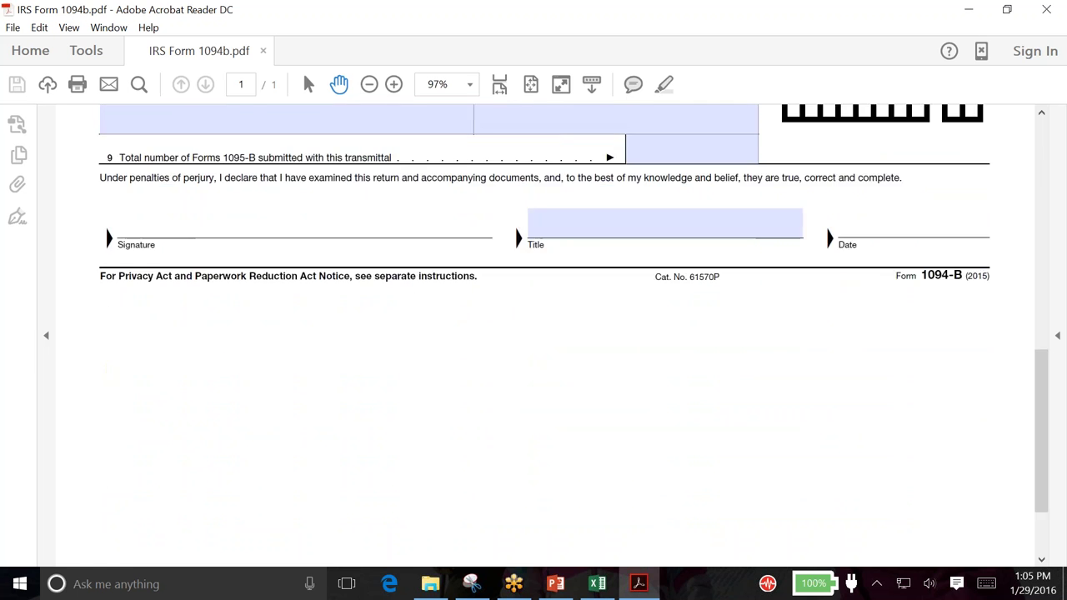
pyautogui.scroll(5, 667, 481)
pyautogui.scroll(1, 666, 481)
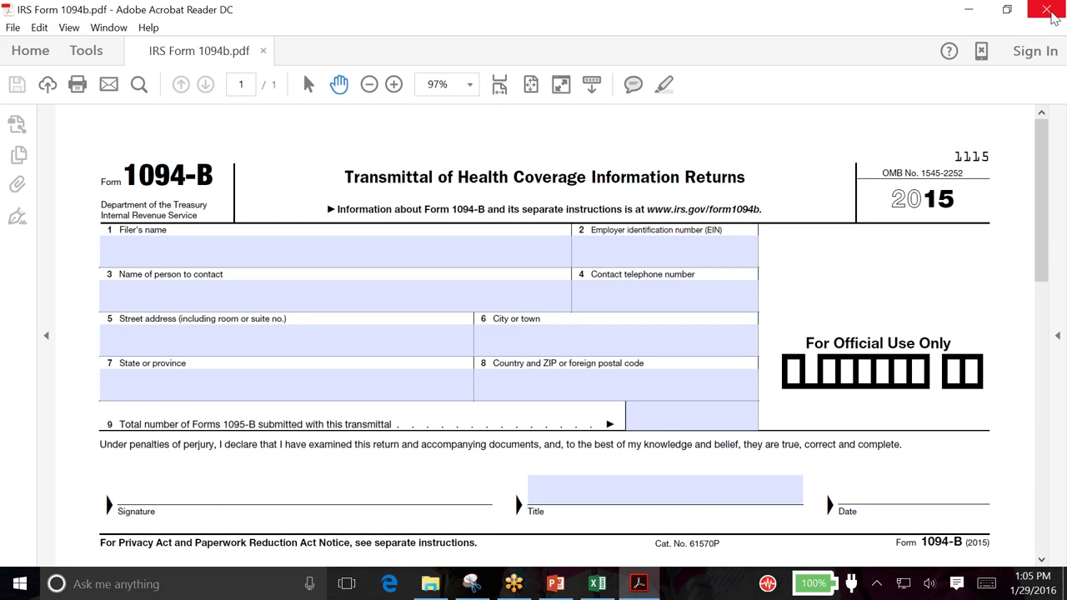
pyautogui.click(1048, 13)
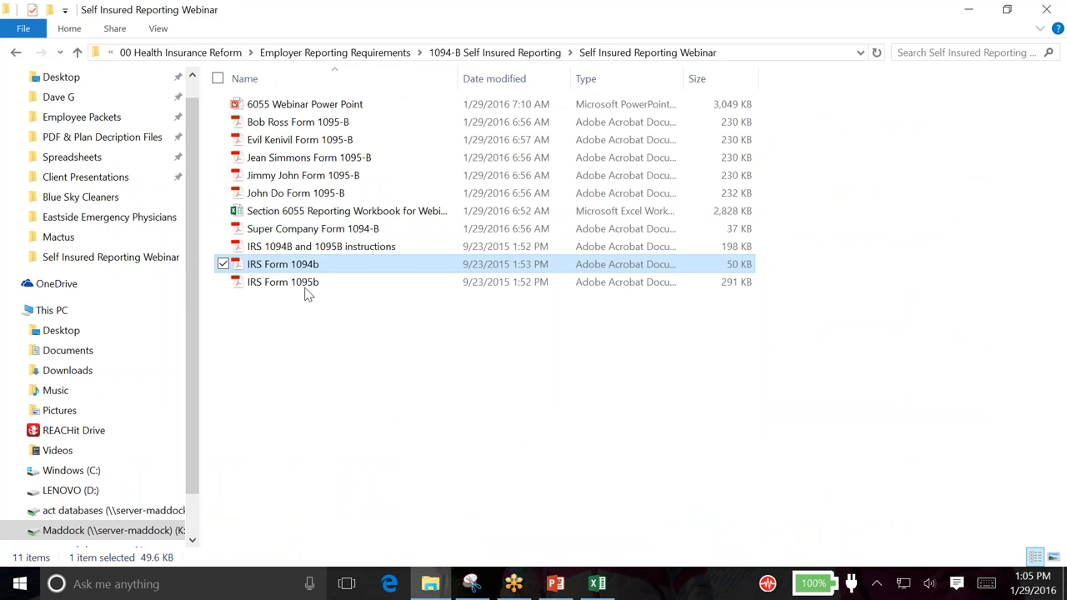
# Select the IRS Form 1095b PDF in the Self Insured Reporting Webinar folder
pyautogui.click(303, 285)
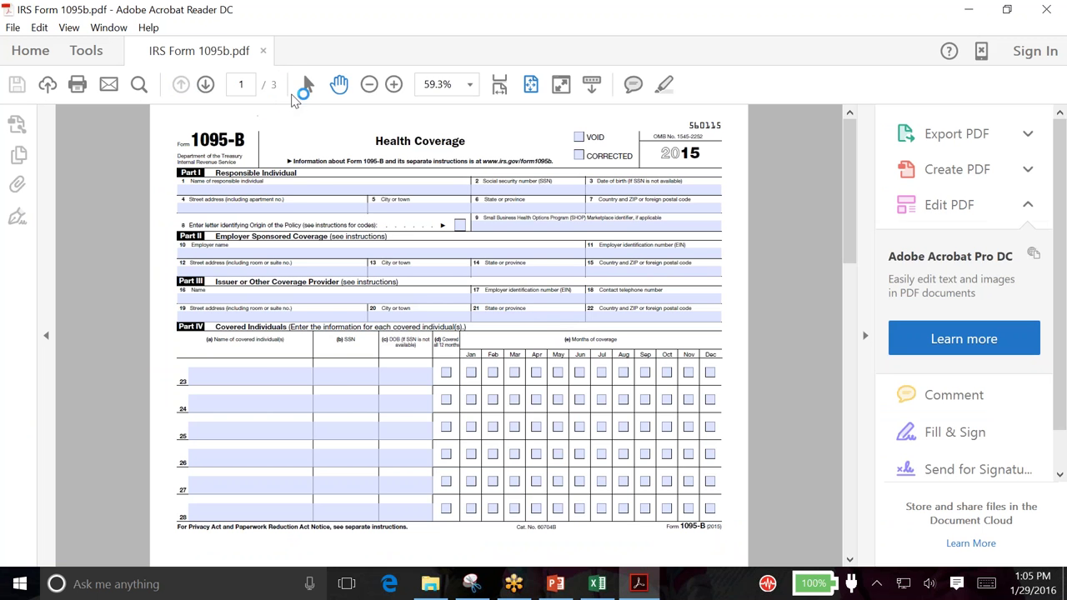
# Zoom the 1095-B form to page width and point out the responsible individual name field
pyautogui.click(394, 84)
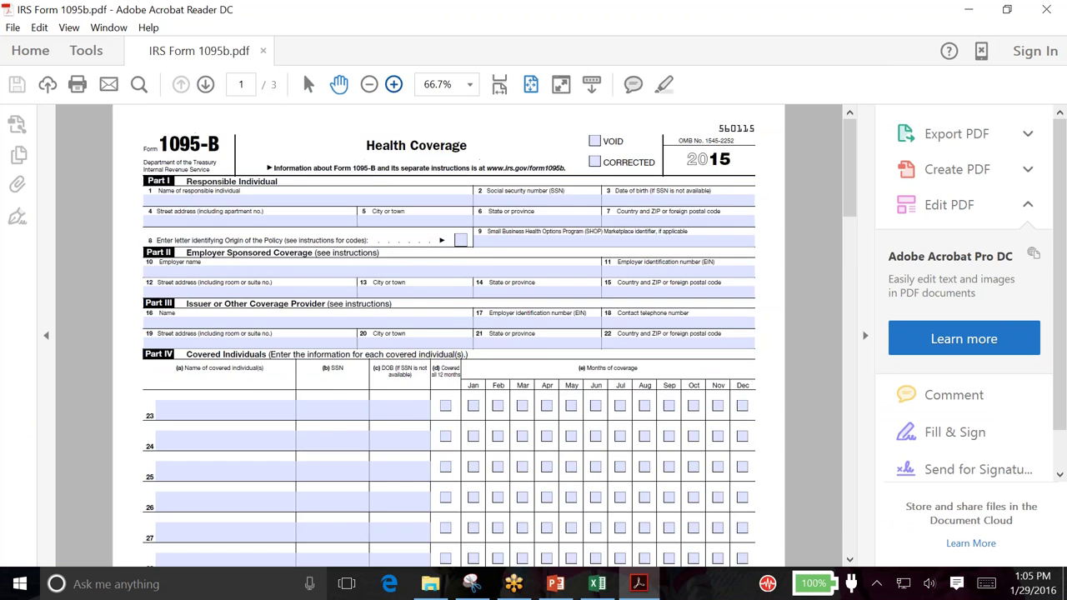
pyautogui.click(394, 84)
pyautogui.click(866, 338)
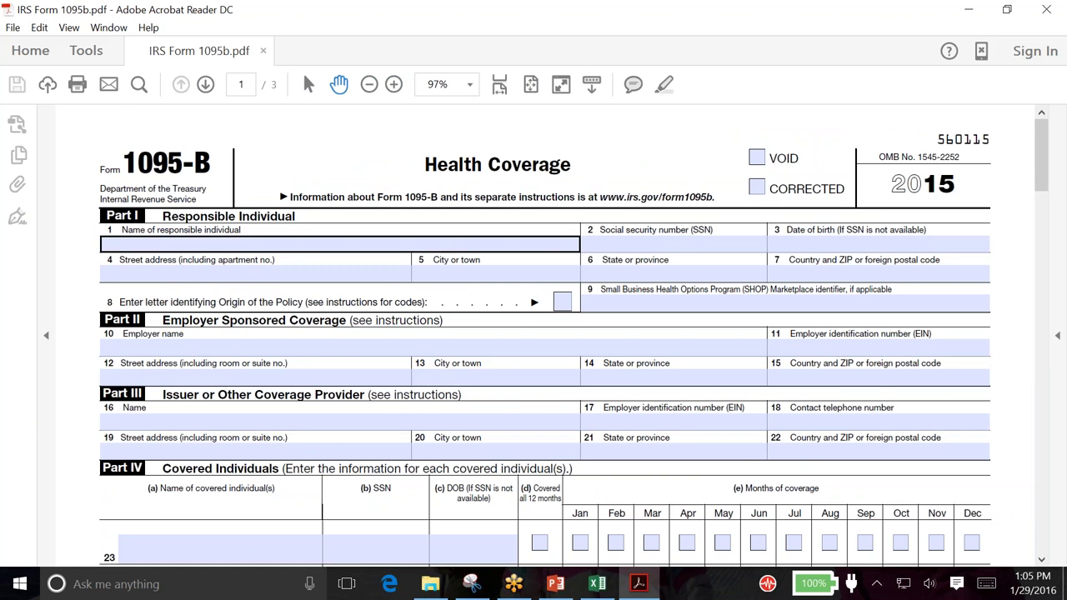
pyautogui.click(249, 244)
pyautogui.click(150, 227)
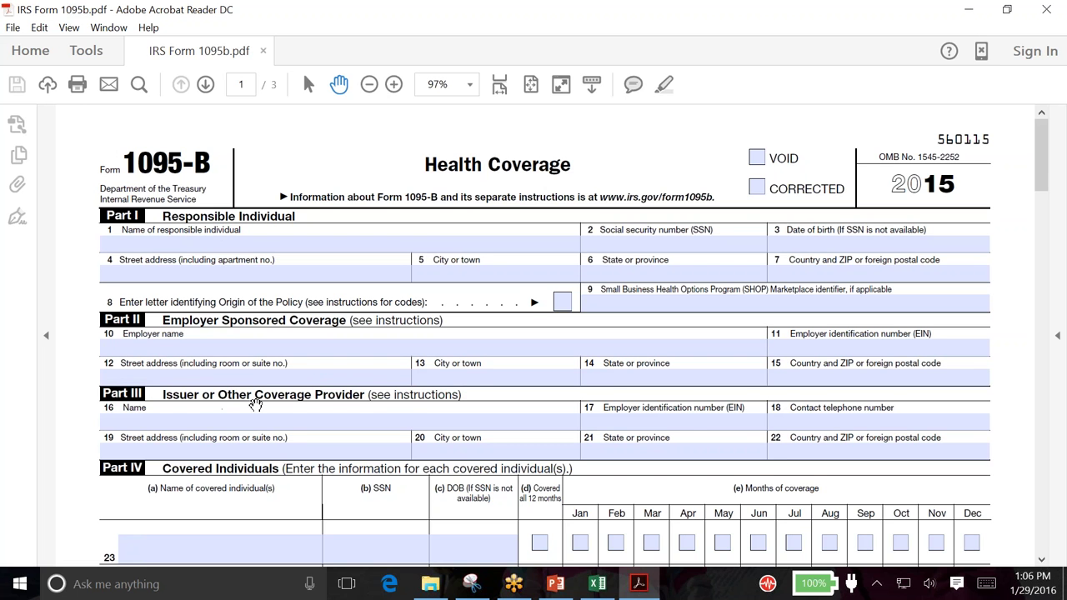
# Walk through row 23's name, SSN, birth date and monthly coverage fields, then minimize the form
pyautogui.scroll(-3, 255, 403)
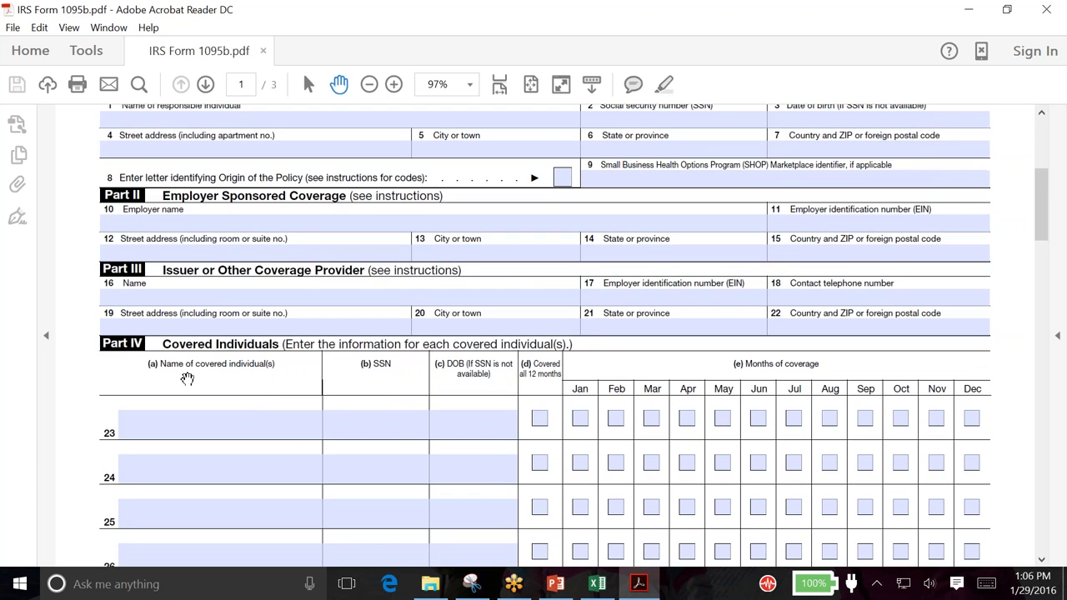
pyautogui.click(270, 428)
pyautogui.click(372, 422)
pyautogui.click(258, 434)
pyautogui.click(462, 426)
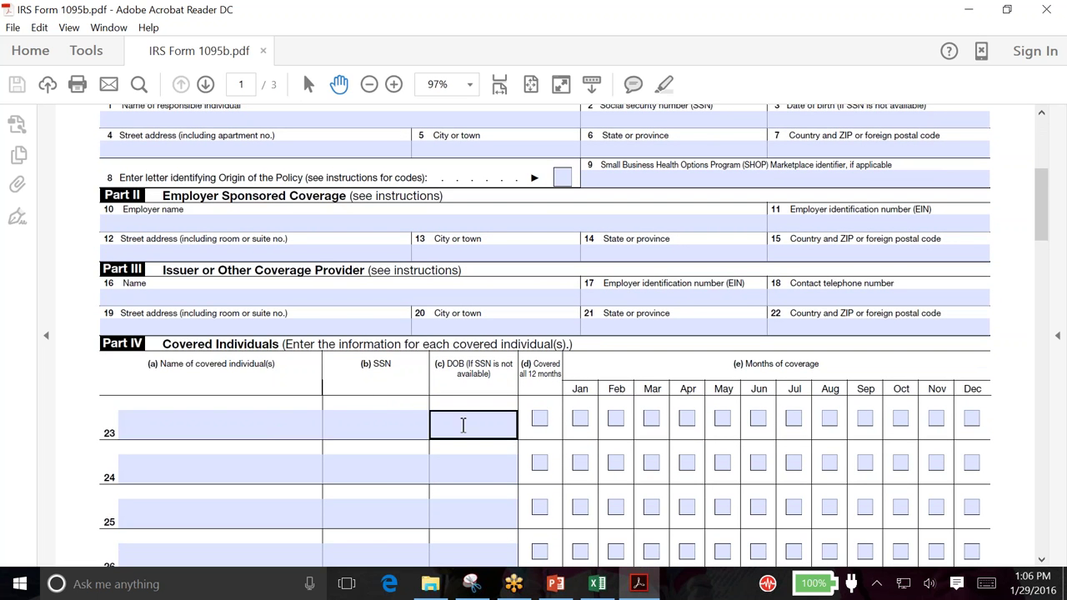
pyautogui.scroll(-1, 544, 333)
pyautogui.click(597, 371)
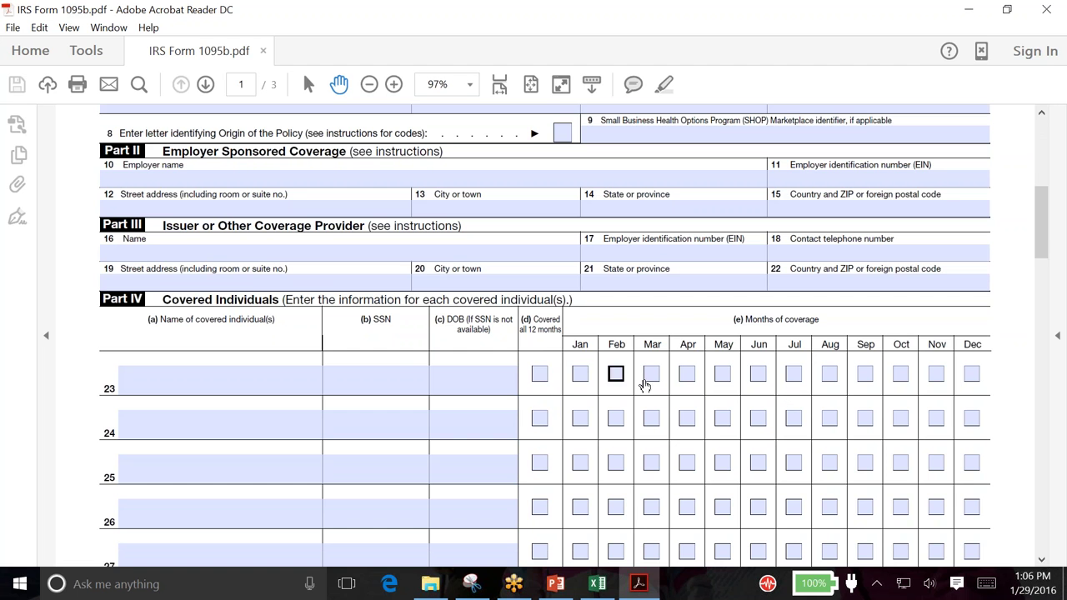
pyautogui.scroll(-1, 952, 364)
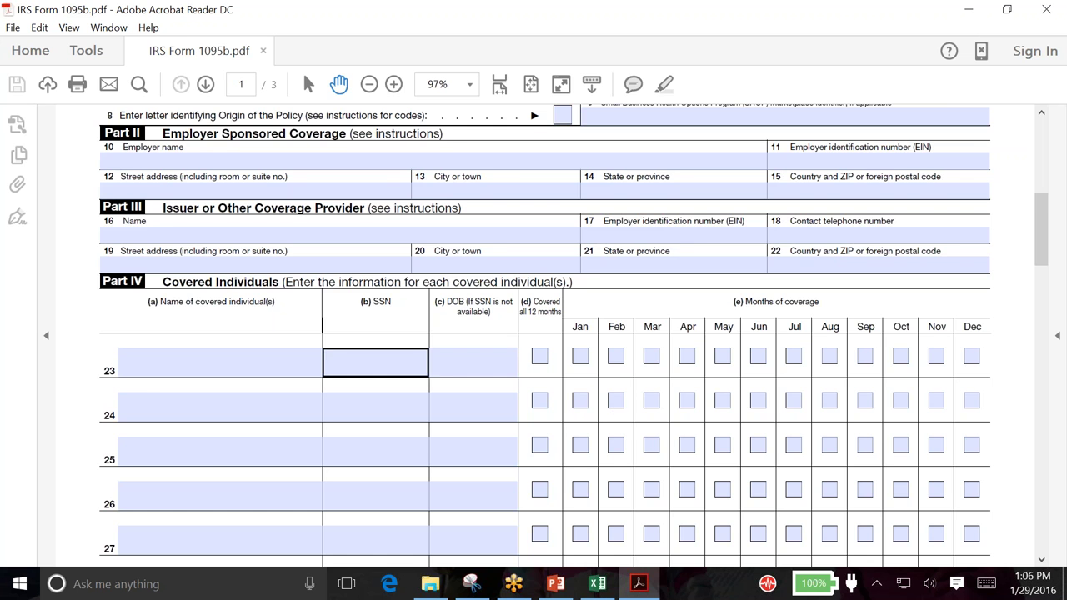
pyautogui.scroll(2, 500, 358)
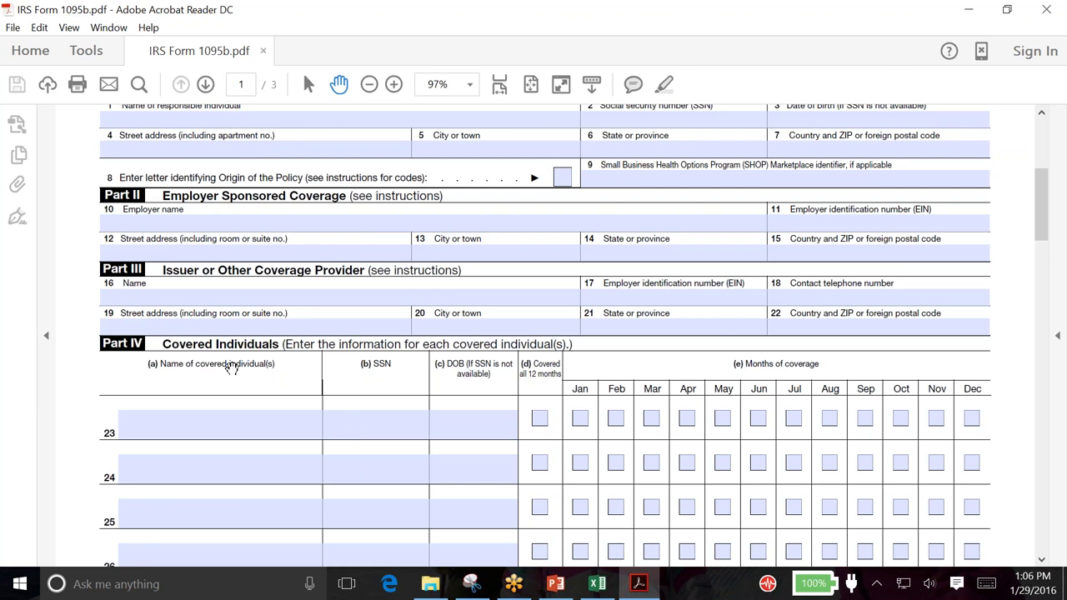
pyautogui.click(967, 10)
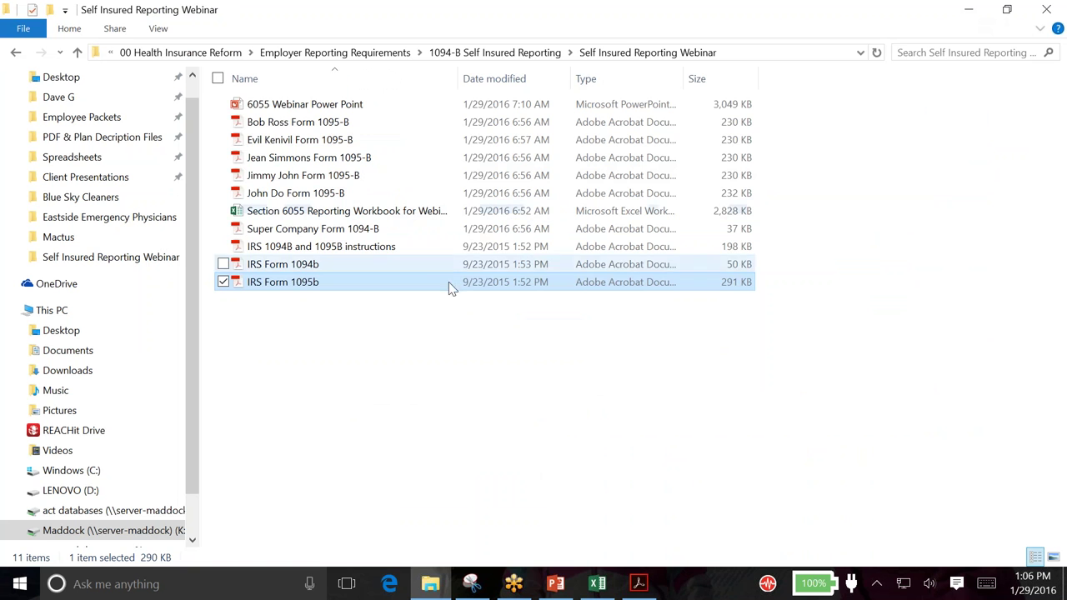
# Minimize the webinar slides and open Section 6055 Reporting Workbook for Webinar from the folder
pyautogui.click(639, 584)
pyautogui.click(555, 583)
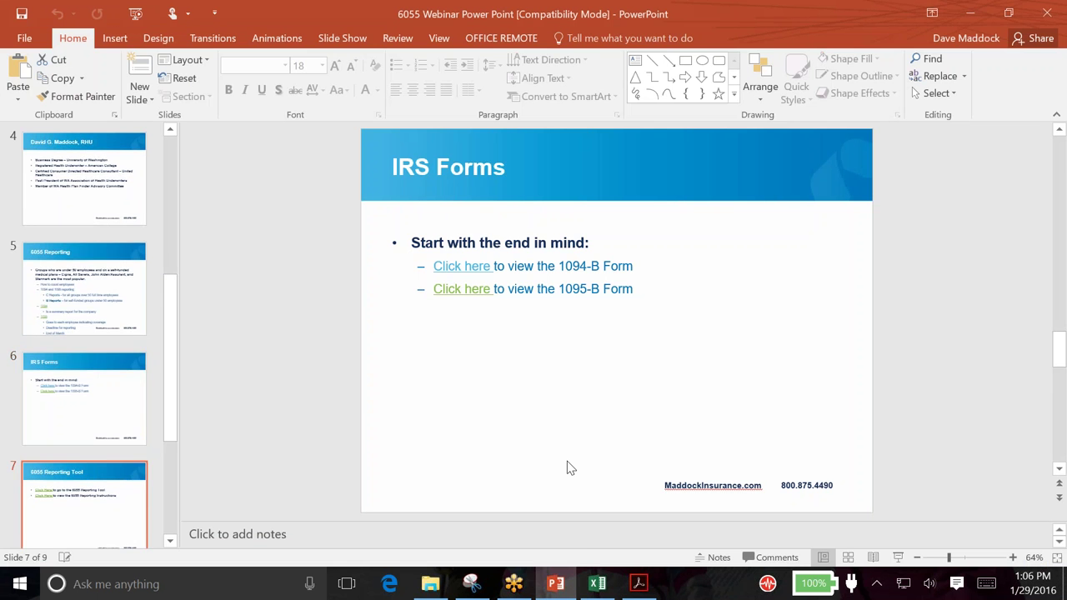
pyautogui.scroll(-1, 566, 461)
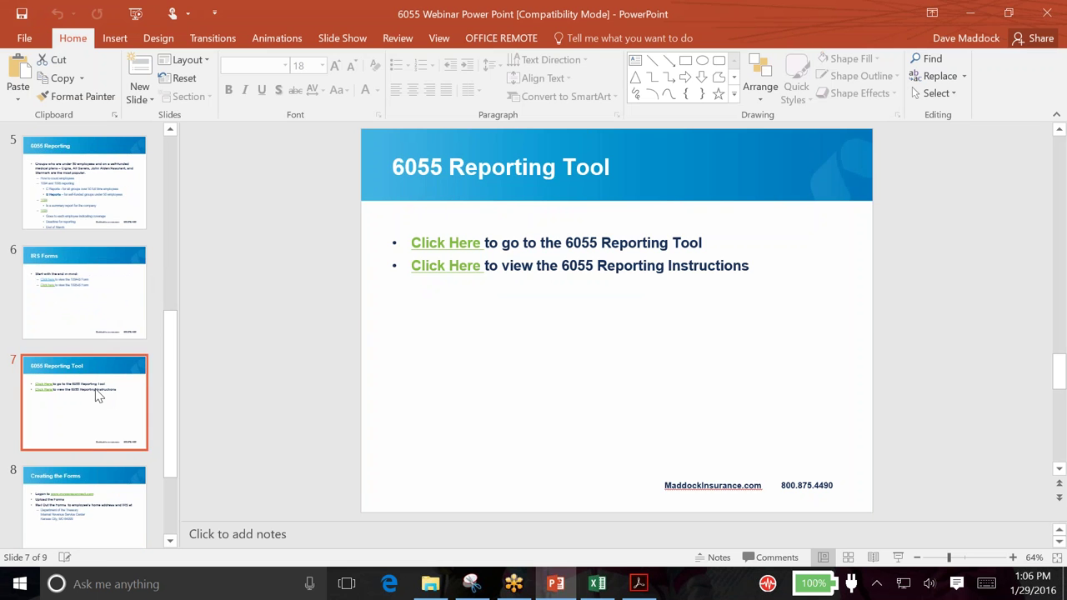
pyautogui.click(981, 8)
pyautogui.click(430, 585)
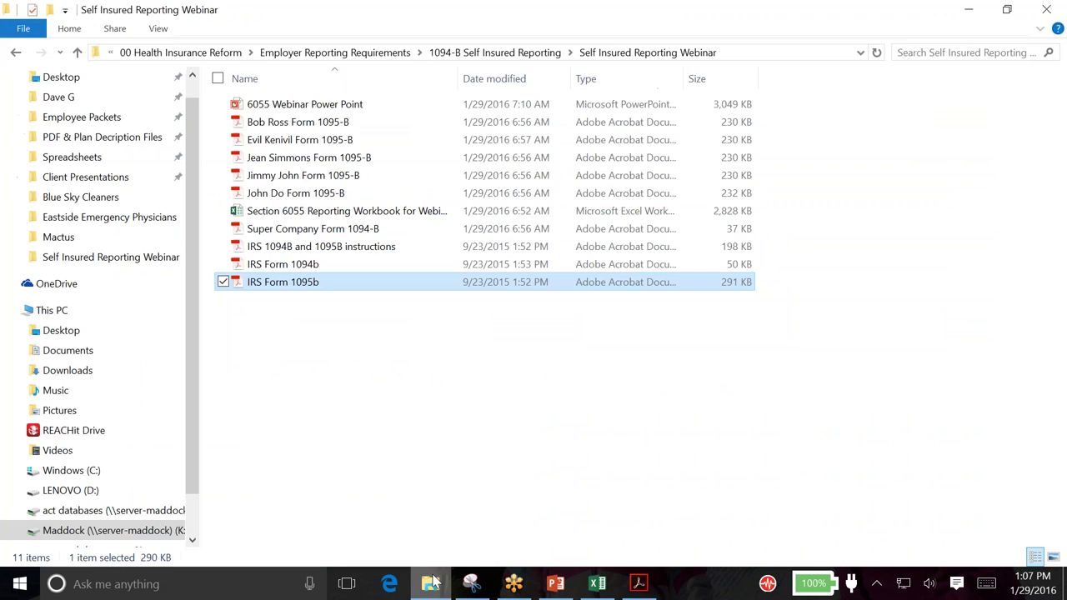
pyautogui.click(308, 211)
pyautogui.doubleClick(308, 210)
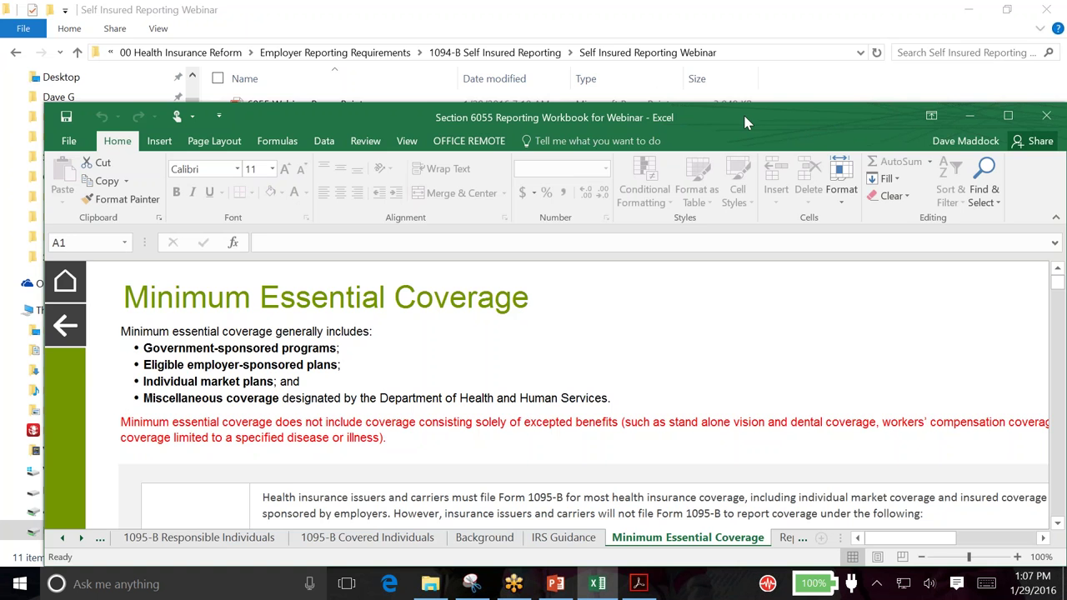
# Maximize the Excel window and switch to the Welcome sheet
pyautogui.doubleClick(742, 113)
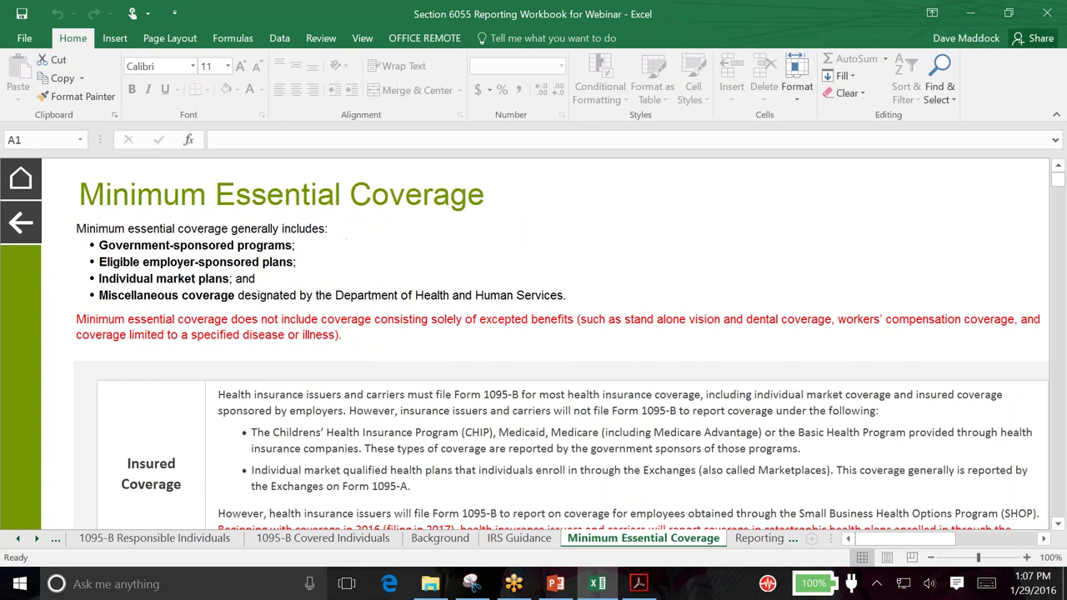
pyautogui.click(16, 539)
pyautogui.click(19, 539)
pyautogui.click(96, 538)
pyautogui.scroll(5, 281, 399)
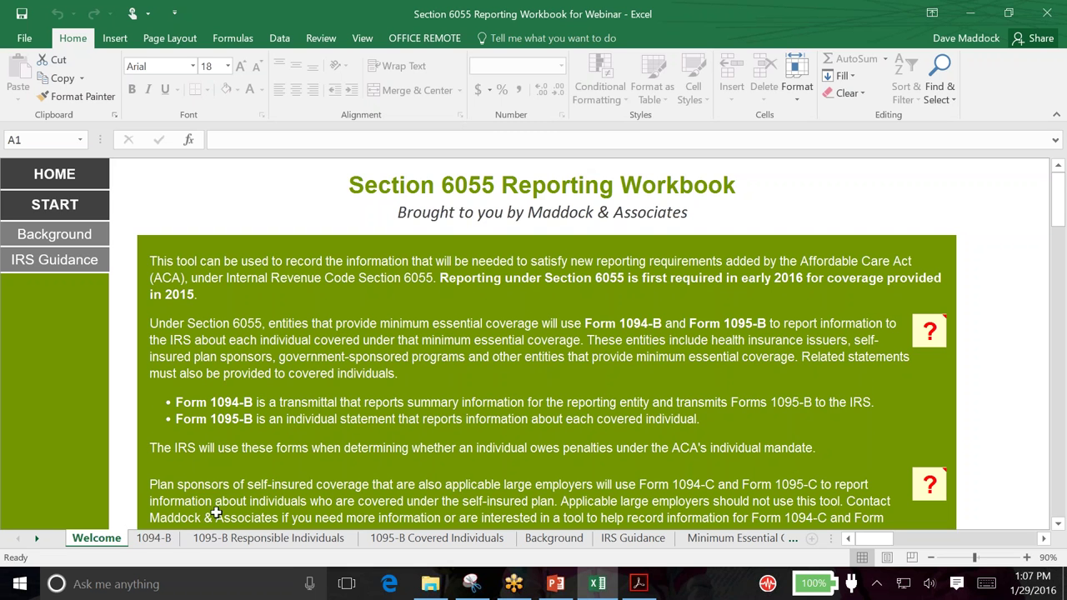
# On the 1094-B sheet, review filer Super Company and its contact person's details
pyautogui.click(139, 539)
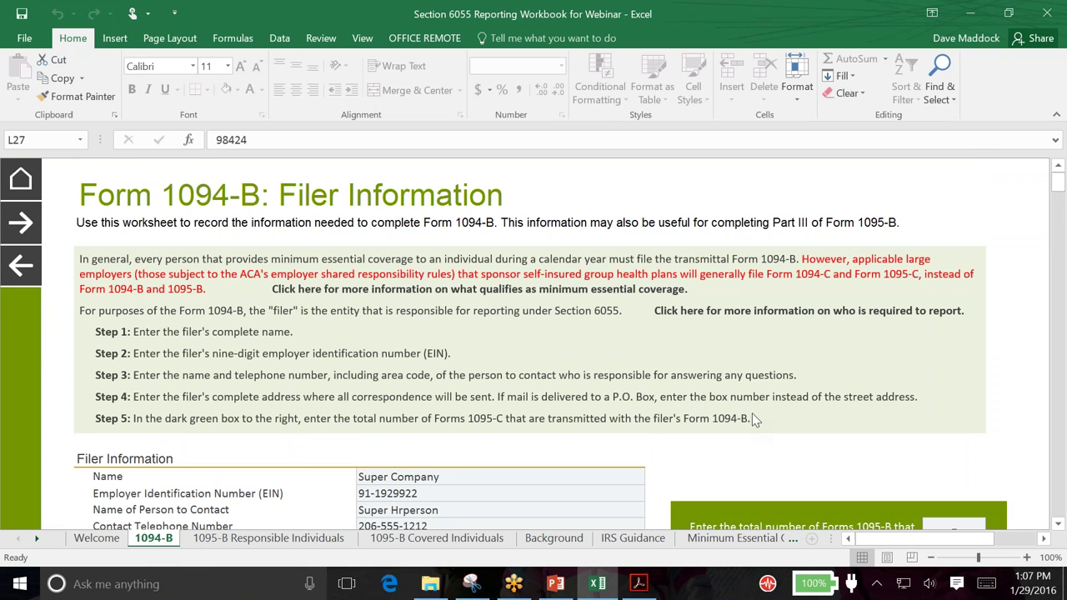
pyautogui.scroll(-3, 754, 423)
pyautogui.click(488, 352)
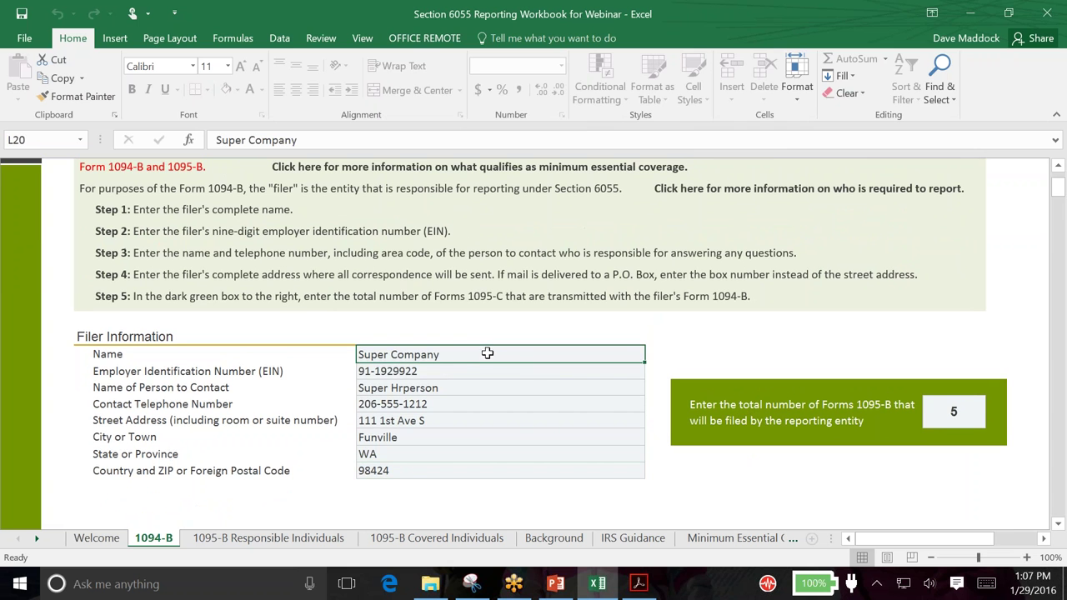
pyautogui.click(403, 388)
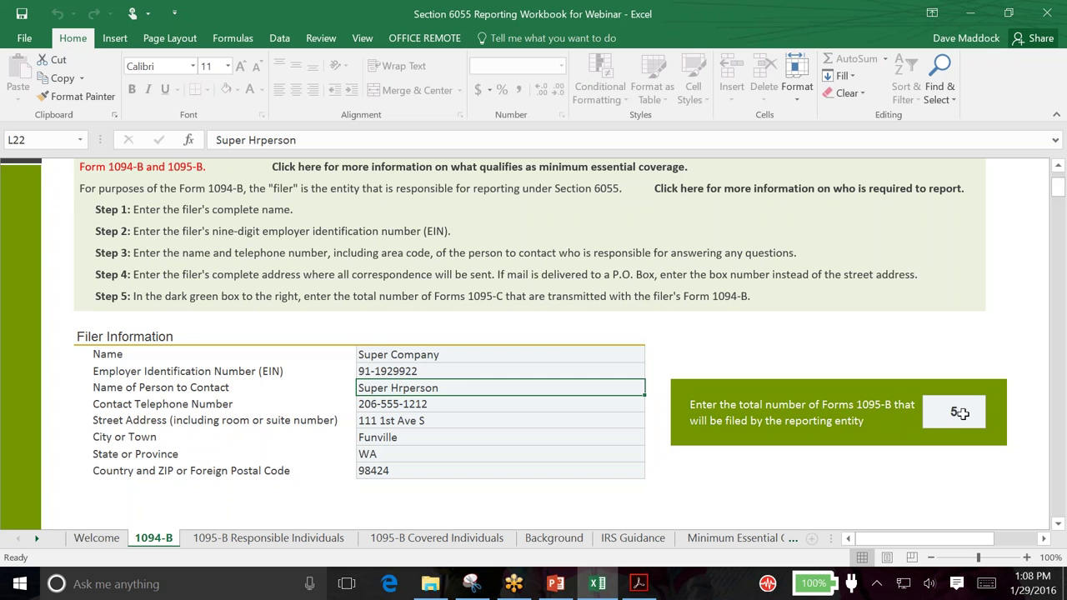
pyautogui.scroll(-1, 961, 413)
pyautogui.scroll(1, 961, 413)
pyautogui.scroll(1, 961, 414)
pyautogui.scroll(-2, 960, 413)
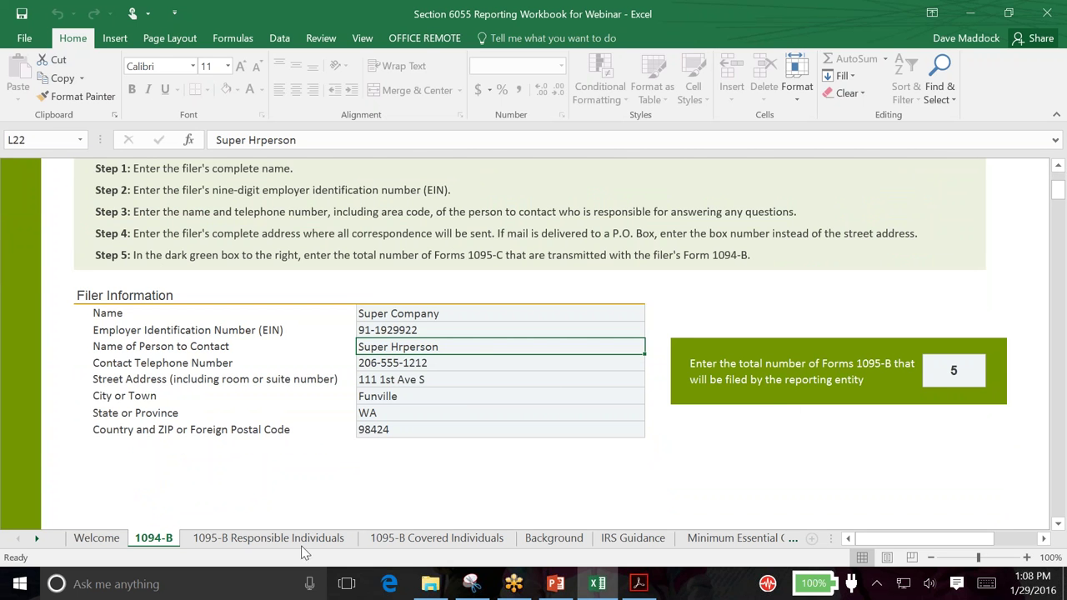
pyautogui.click(298, 538)
pyautogui.scroll(5, 310, 531)
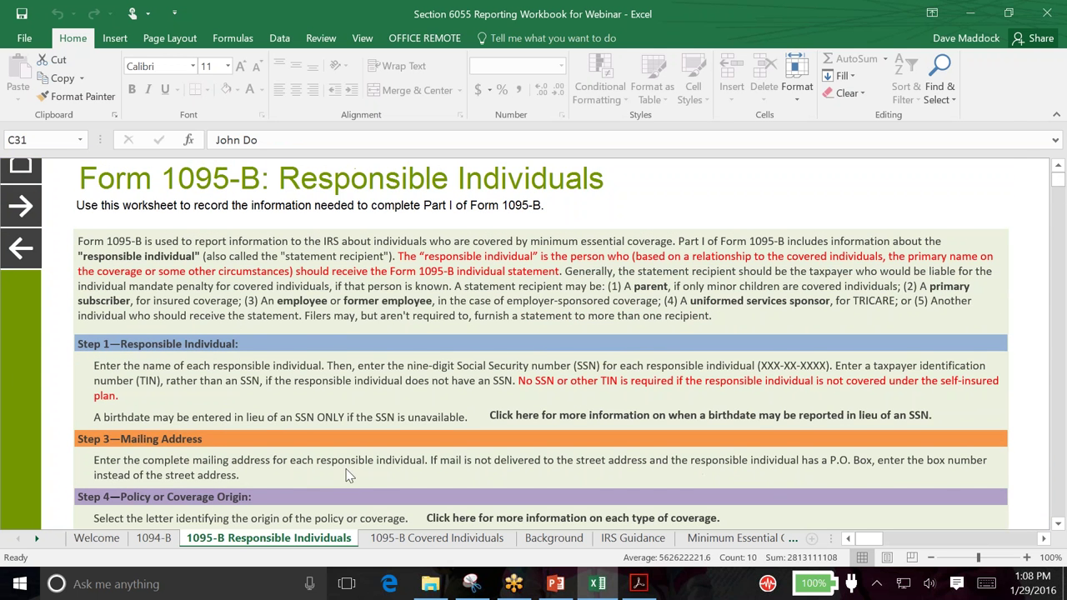
pyautogui.scroll(-1, 208, 300)
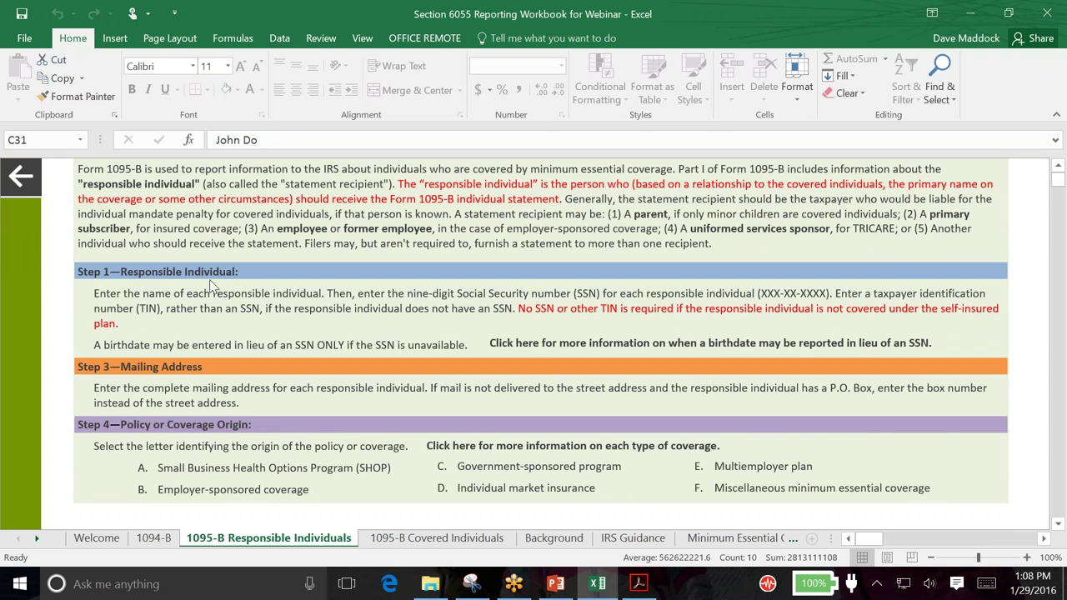
pyautogui.scroll(-1, 205, 297)
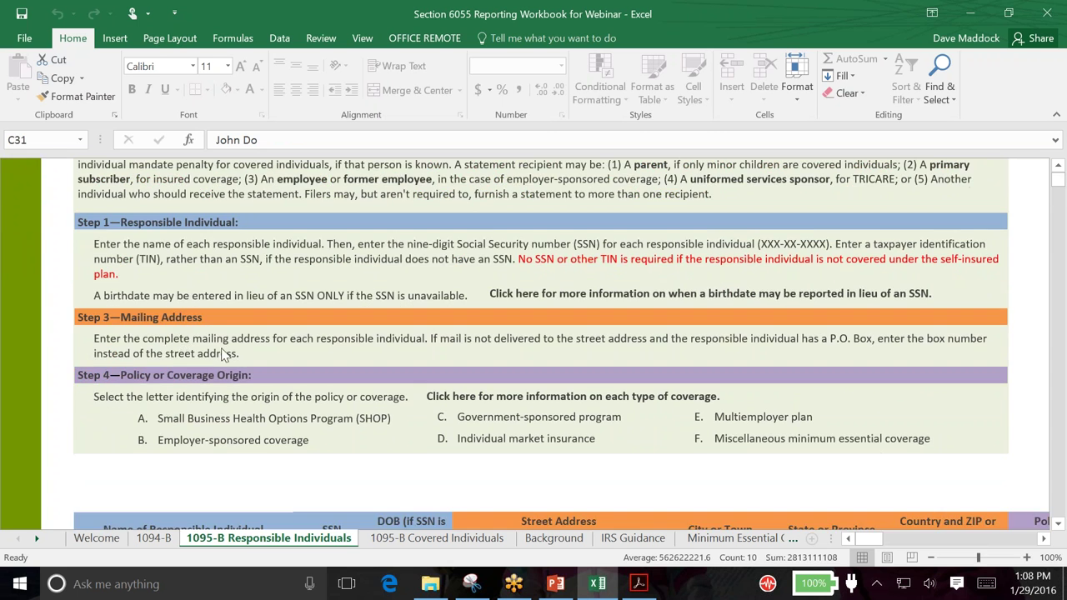
pyautogui.scroll(-1, 226, 354)
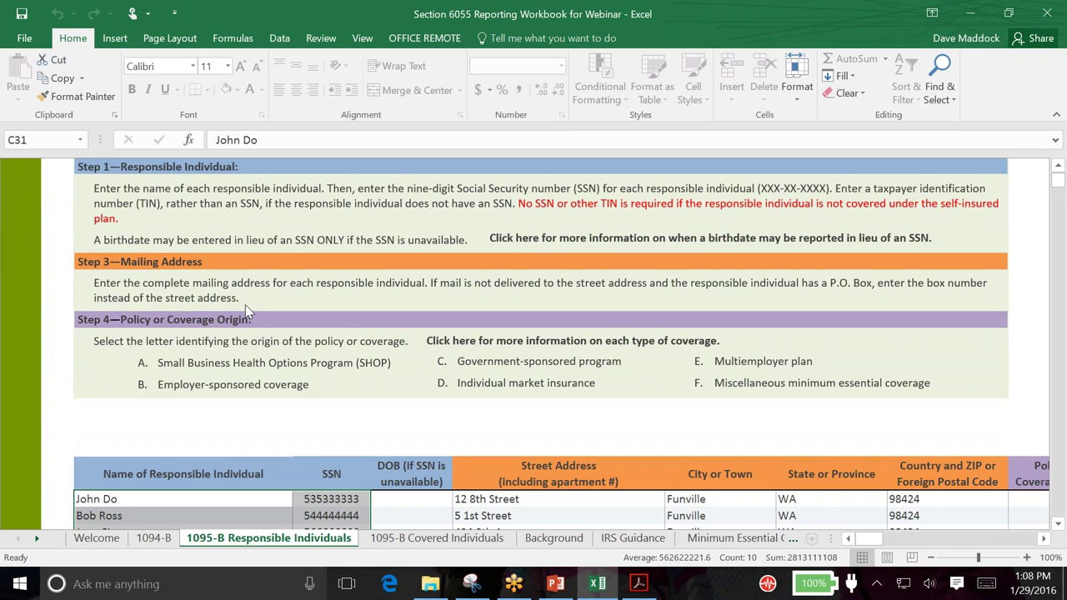
pyautogui.scroll(-1, 275, 333)
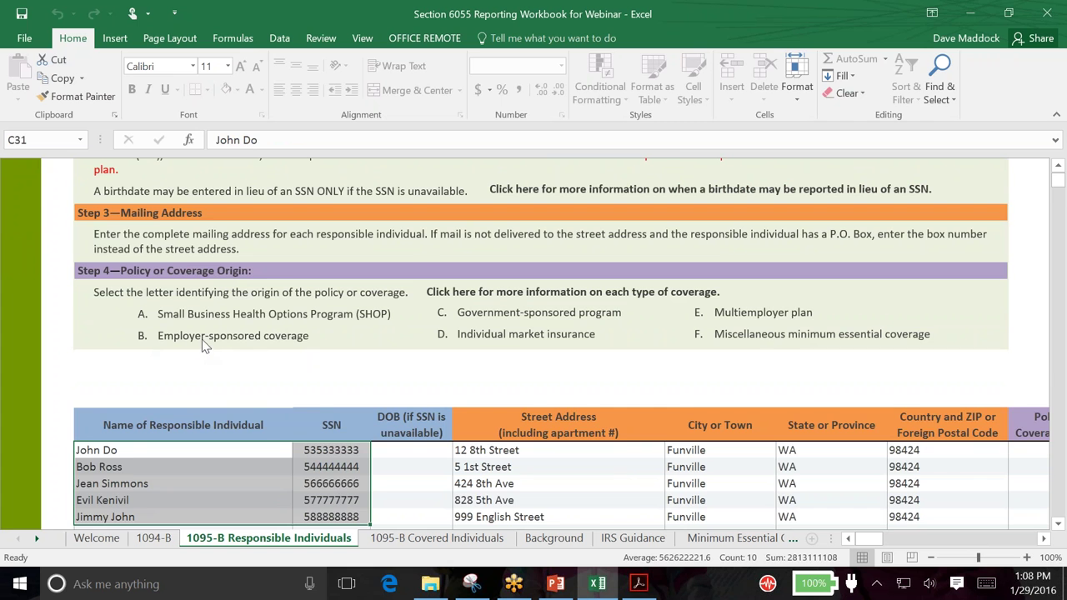
pyautogui.scroll(-1, 200, 342)
pyautogui.click(204, 380)
pyautogui.click(193, 404)
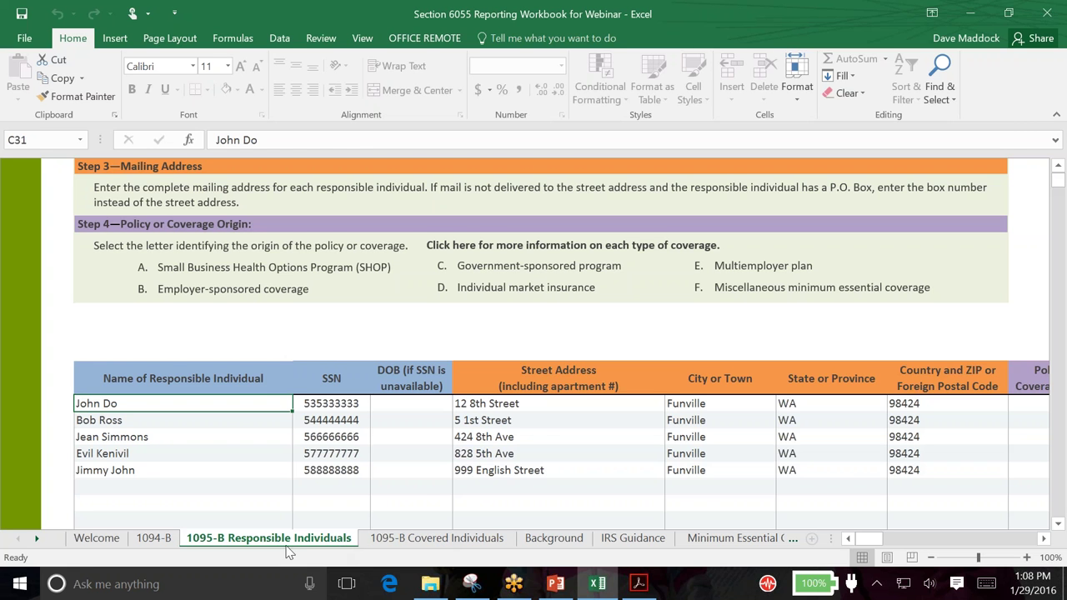
pyautogui.scroll(-1, 148, 445)
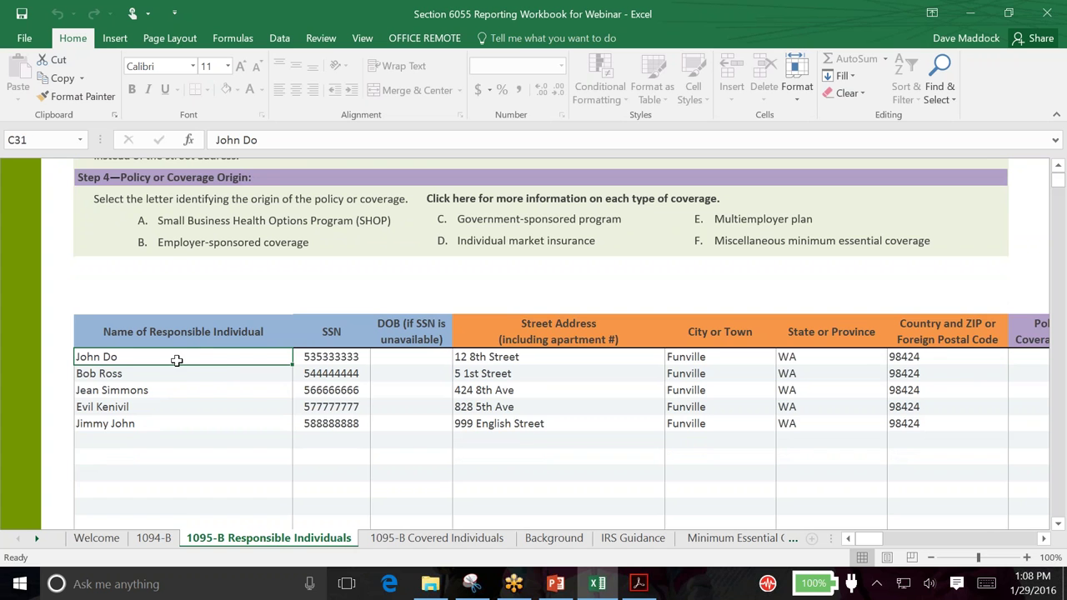
pyautogui.click(133, 372)
pyautogui.click(140, 390)
pyautogui.click(134, 406)
pyautogui.click(194, 426)
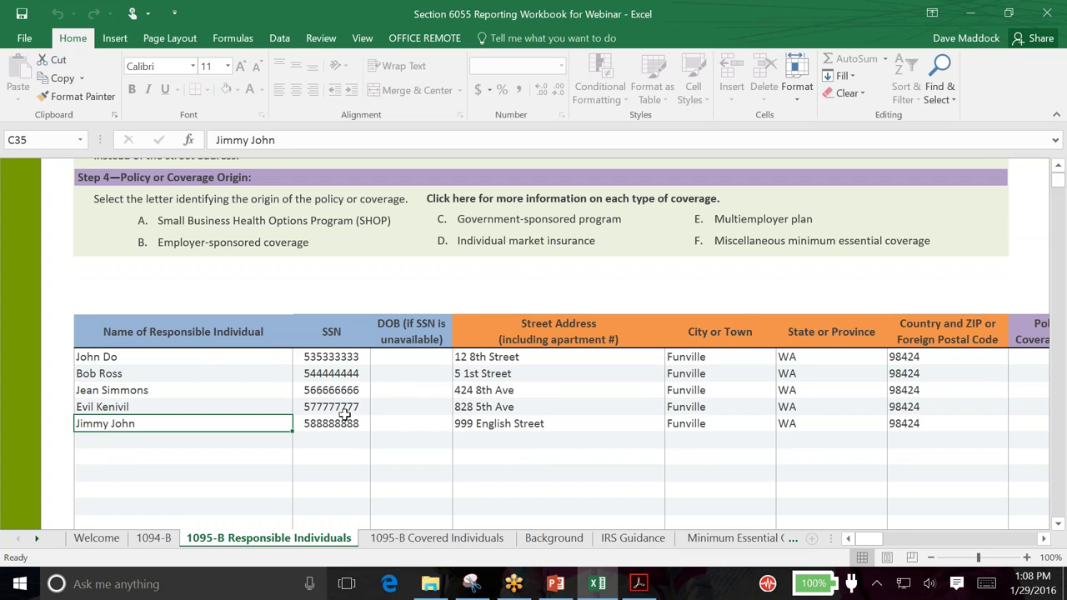
pyautogui.click(414, 420)
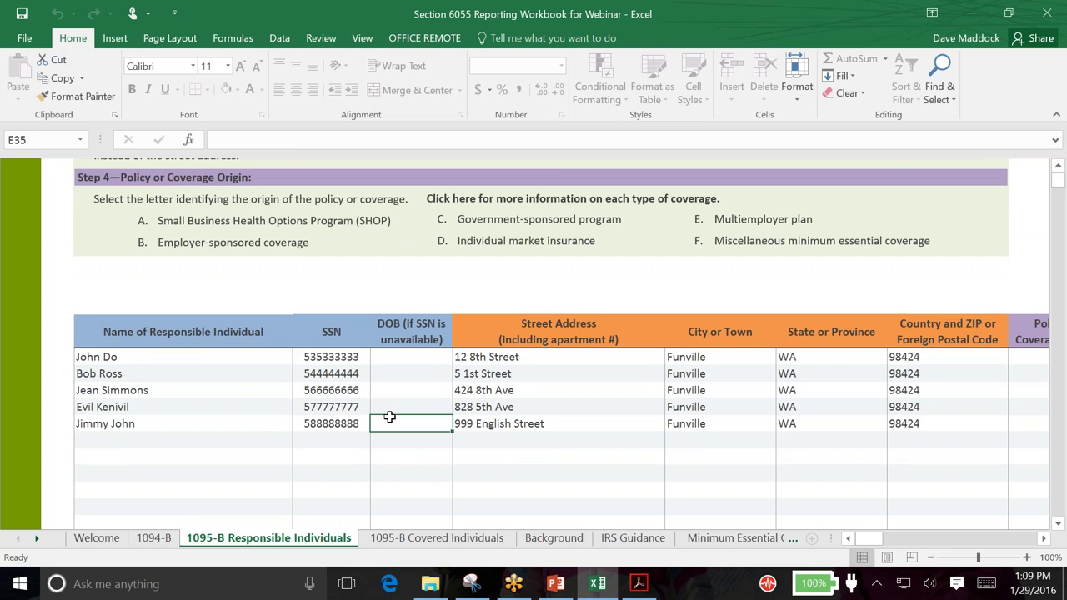
pyautogui.scroll(1, 388, 417)
pyautogui.scroll(-1, 387, 416)
pyautogui.click(1043, 539)
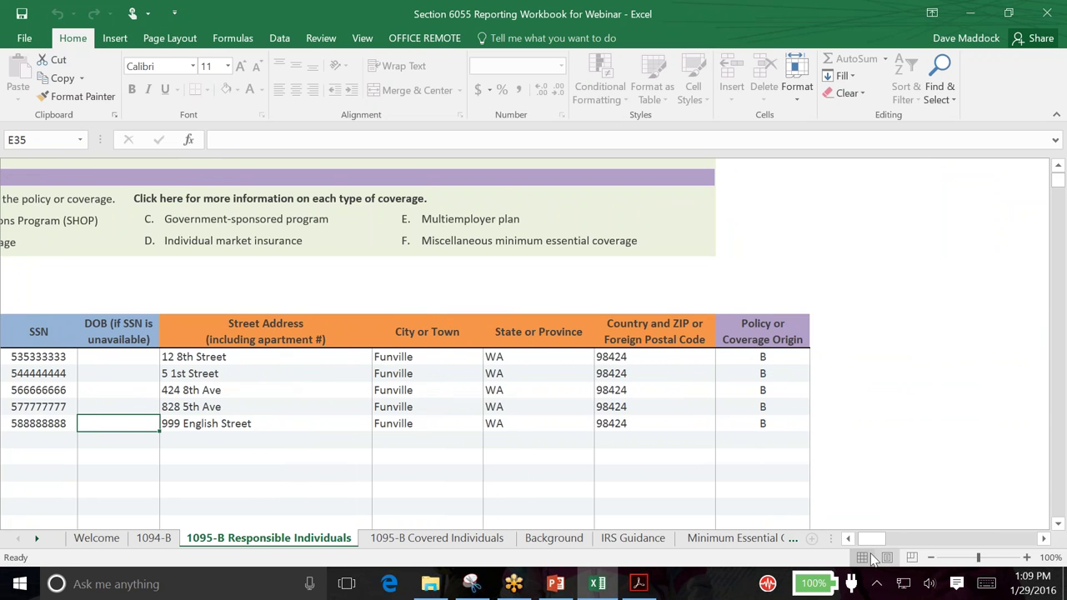
pyautogui.click(848, 538)
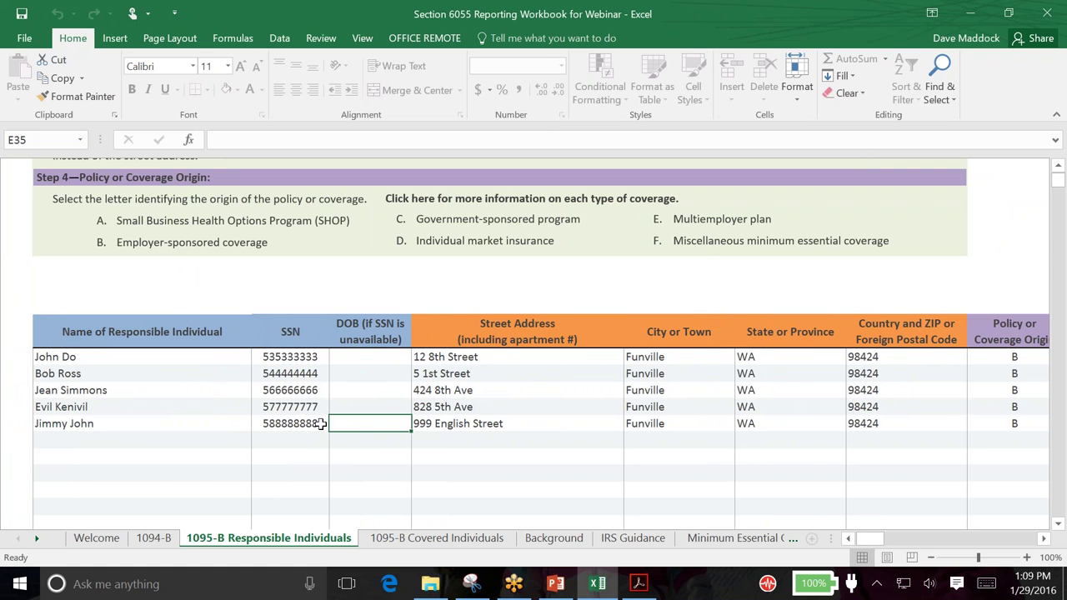
pyautogui.click(1045, 540)
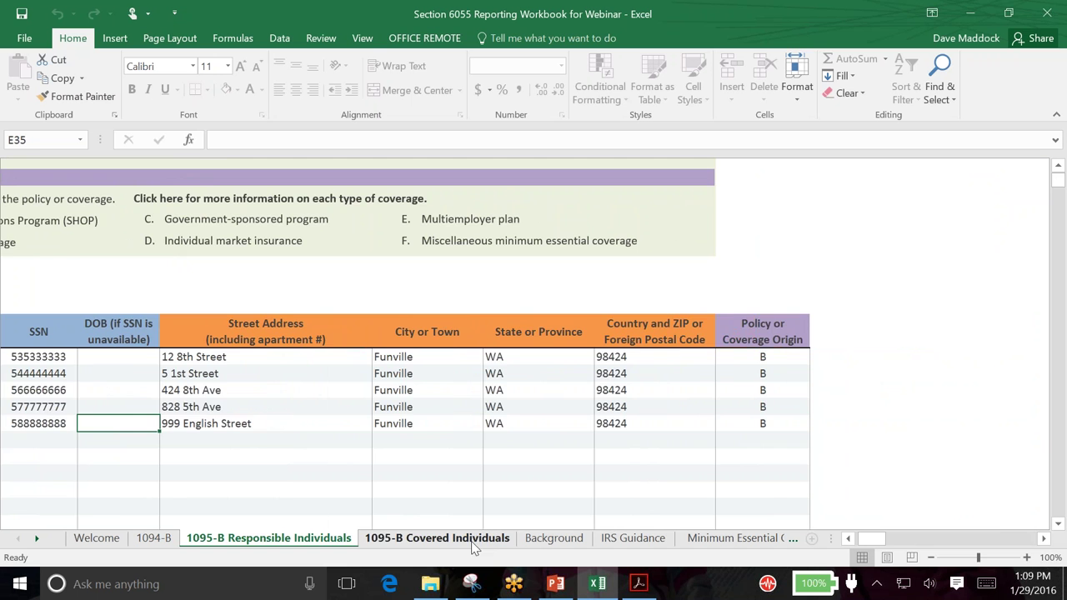
# Review the responsible individuals' names and SSNs on the 1095-B Responsible Individuals sheet
pyautogui.click(442, 540)
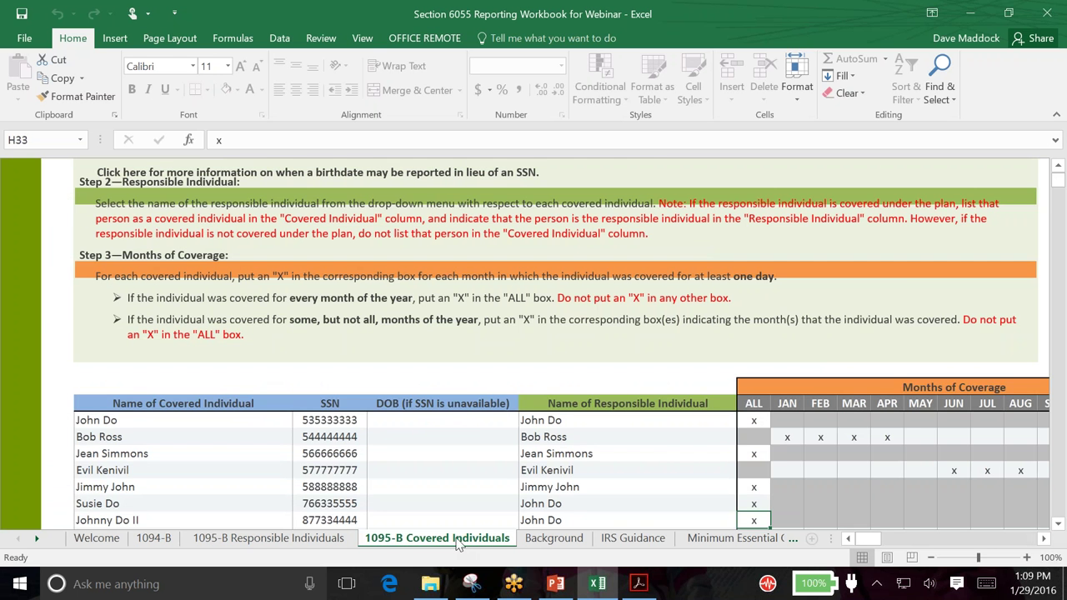
pyautogui.scroll(-1, 893, 552)
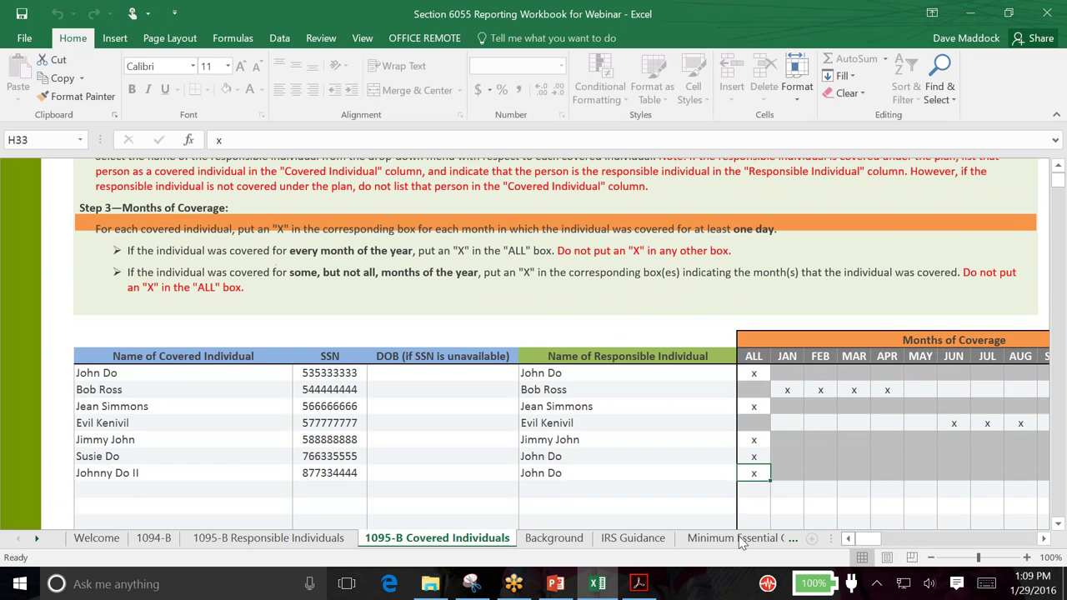
pyautogui.click(320, 540)
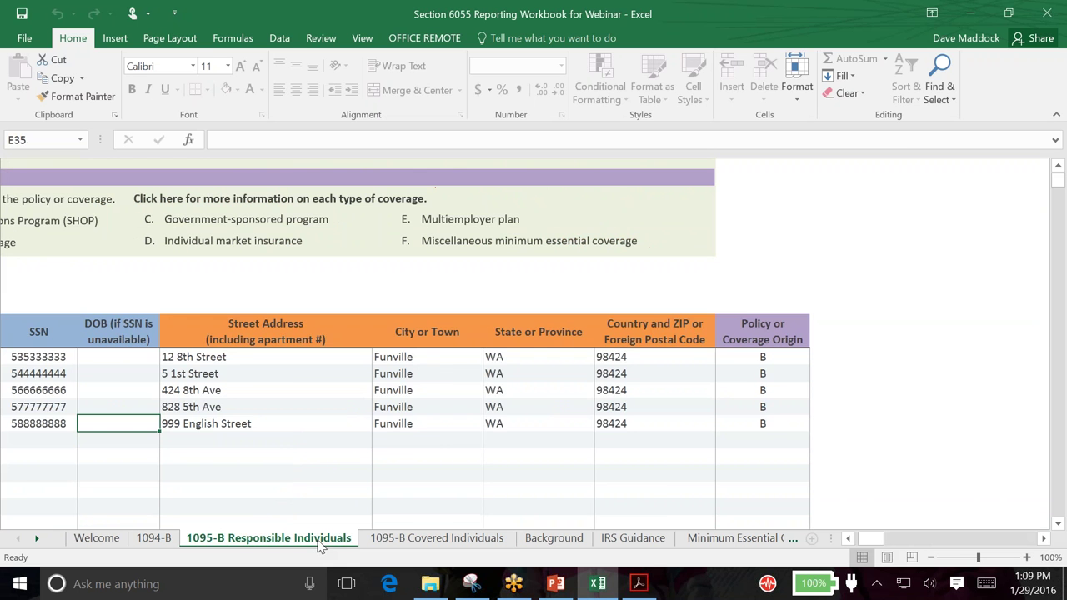
pyautogui.click(848, 538)
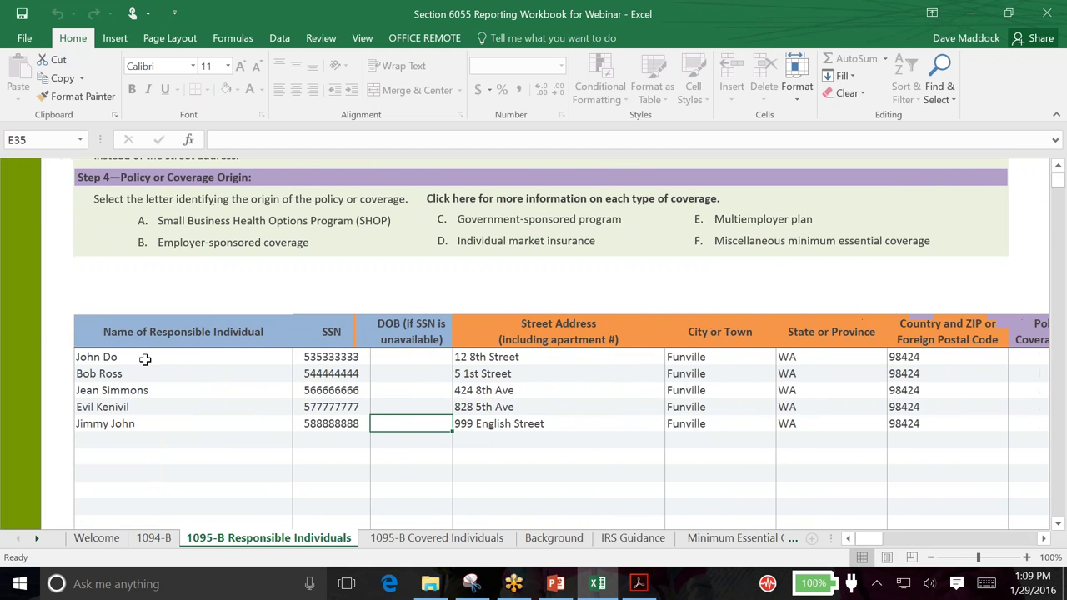
pyautogui.moveTo(145, 358)
pyautogui.mouseDown()
pyautogui.moveTo(298, 392)
pyautogui.moveTo(301, 424)
pyautogui.mouseUp()
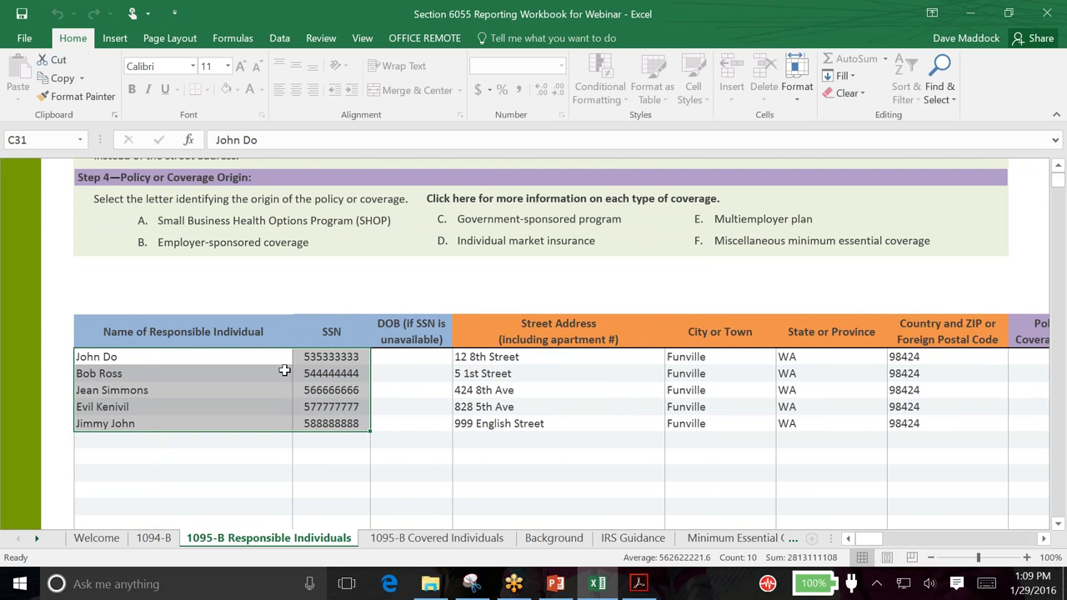
# On the Covered Individuals sheet, check the responsible individual dropdown and existing covered names
pyautogui.click(397, 544)
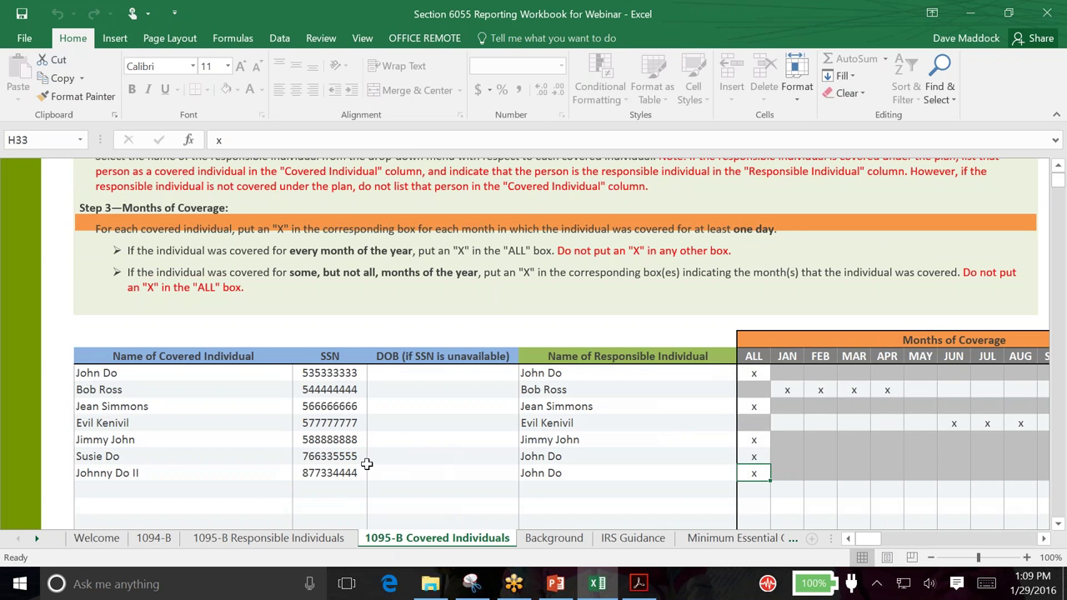
pyautogui.click(621, 374)
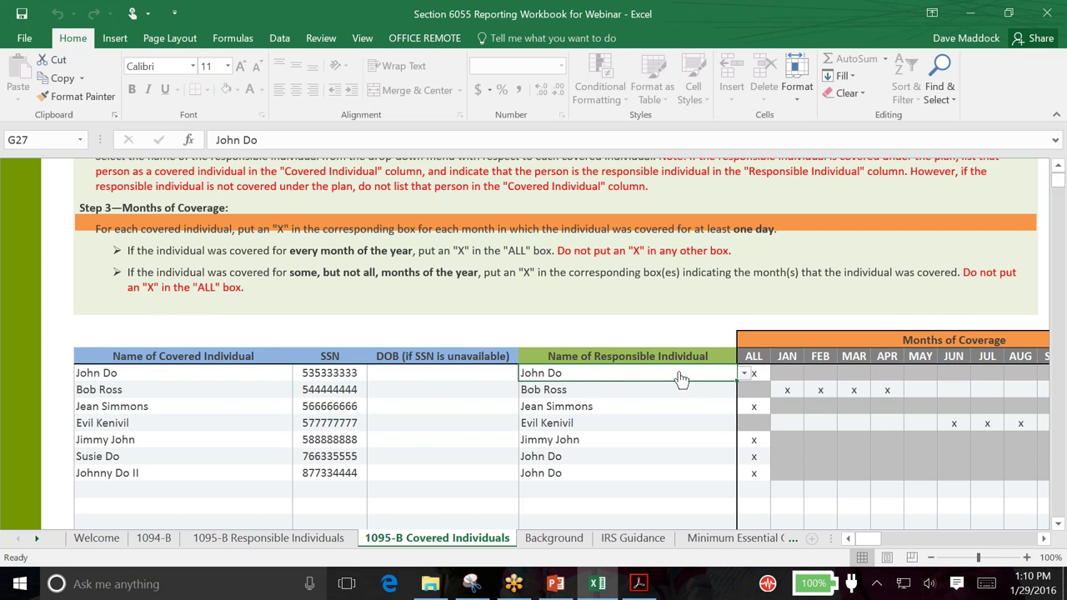
pyautogui.click(743, 374)
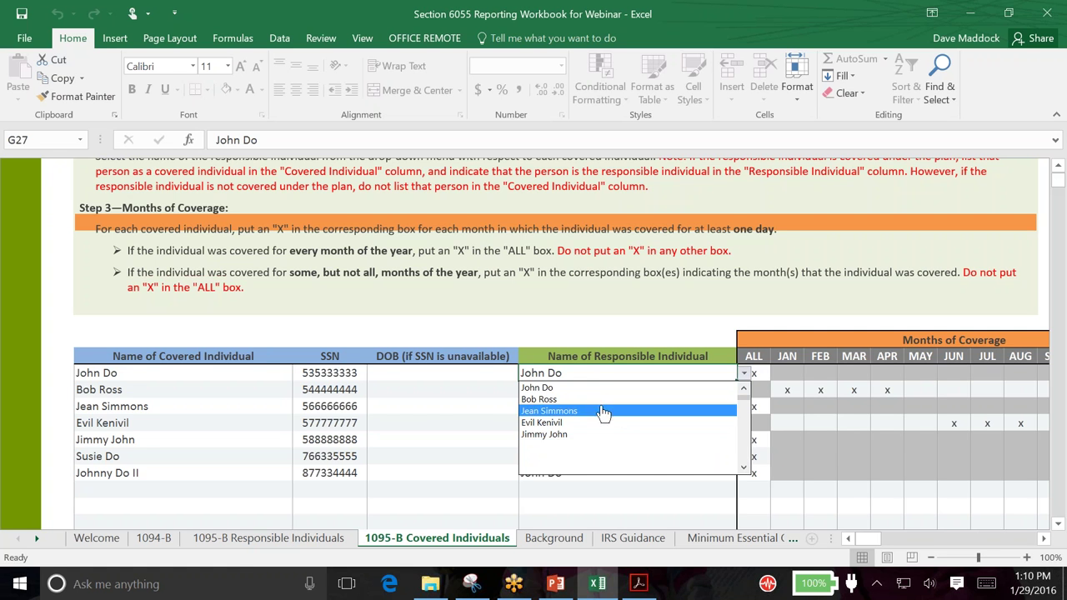
pyautogui.click(459, 326)
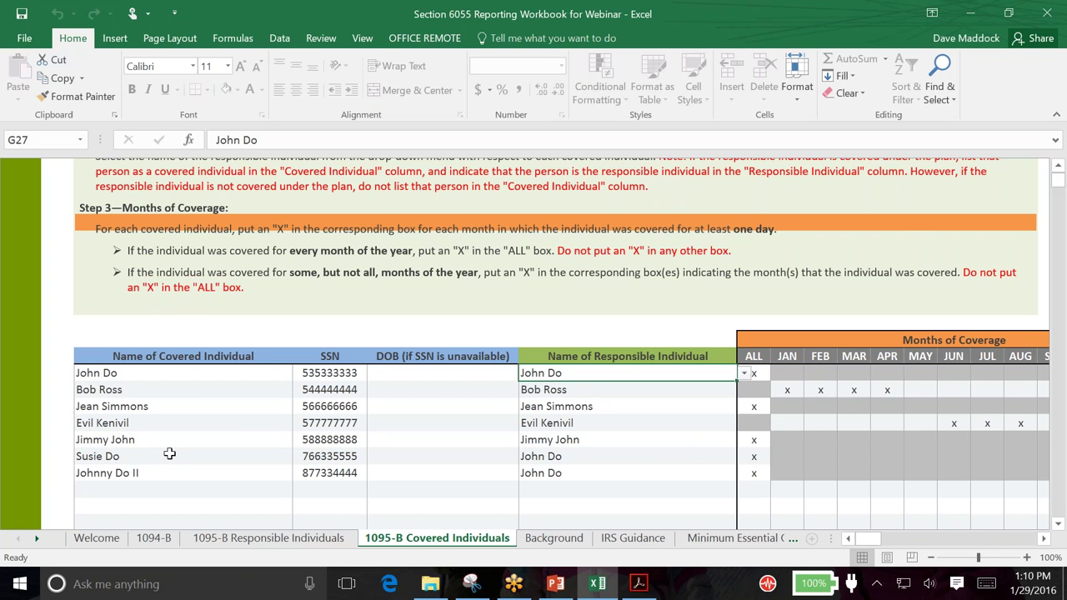
pyautogui.click(121, 456)
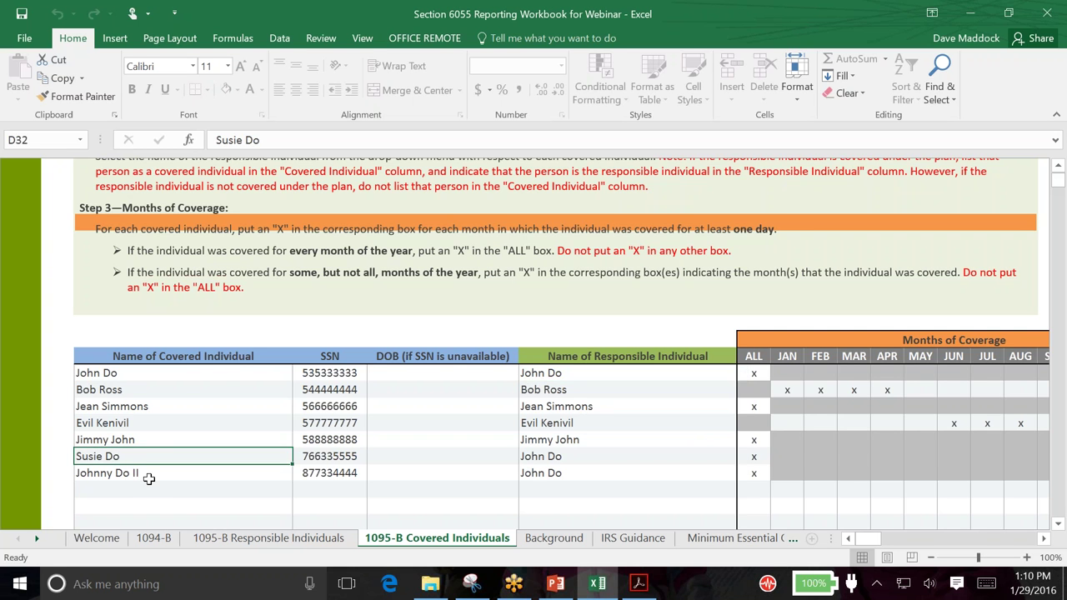
pyautogui.click(144, 473)
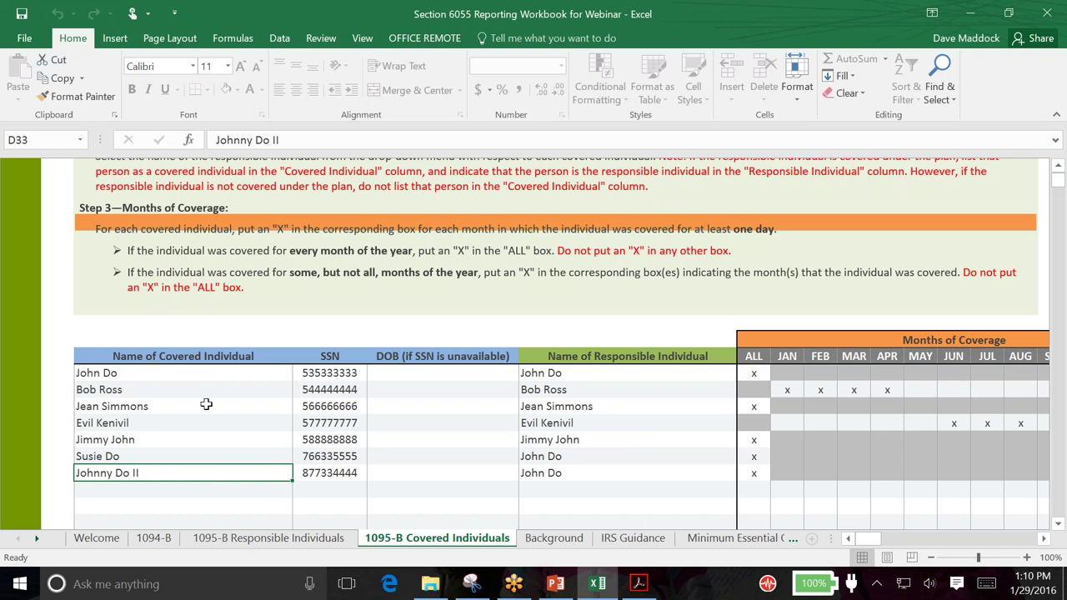
# Enter the new covered individual's name and SSN in the first empty row
pyautogui.scroll(-1, 209, 408)
pyautogui.click(183, 430)
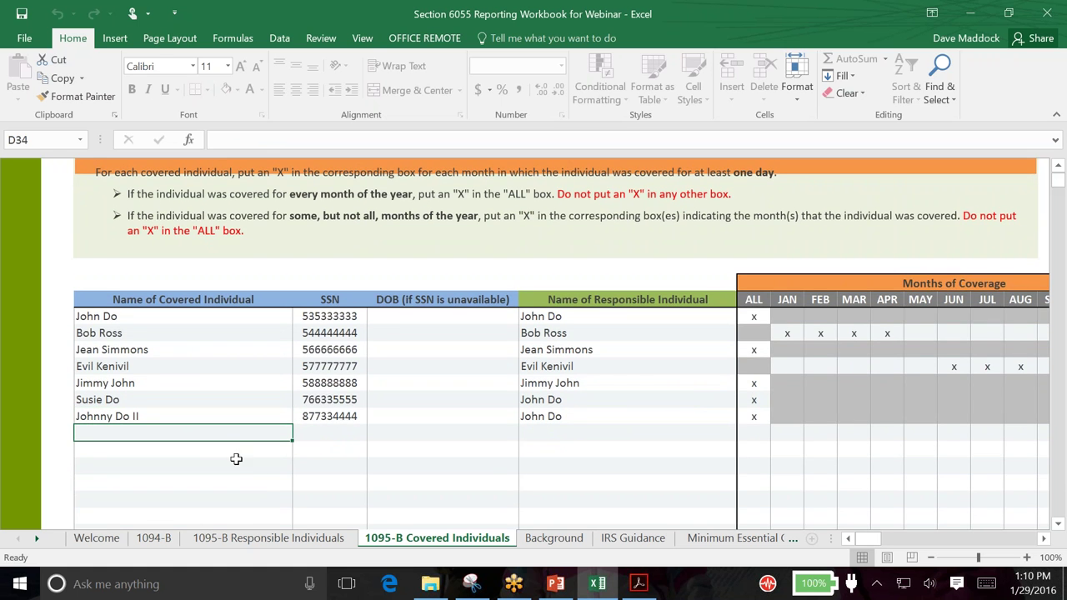
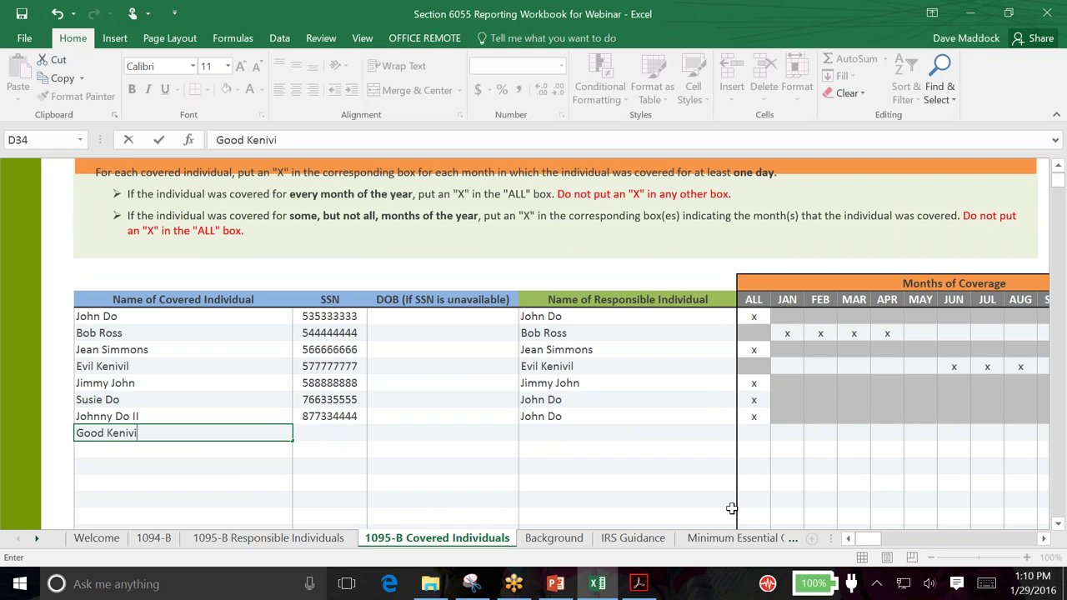
pyautogui.press('Tab')
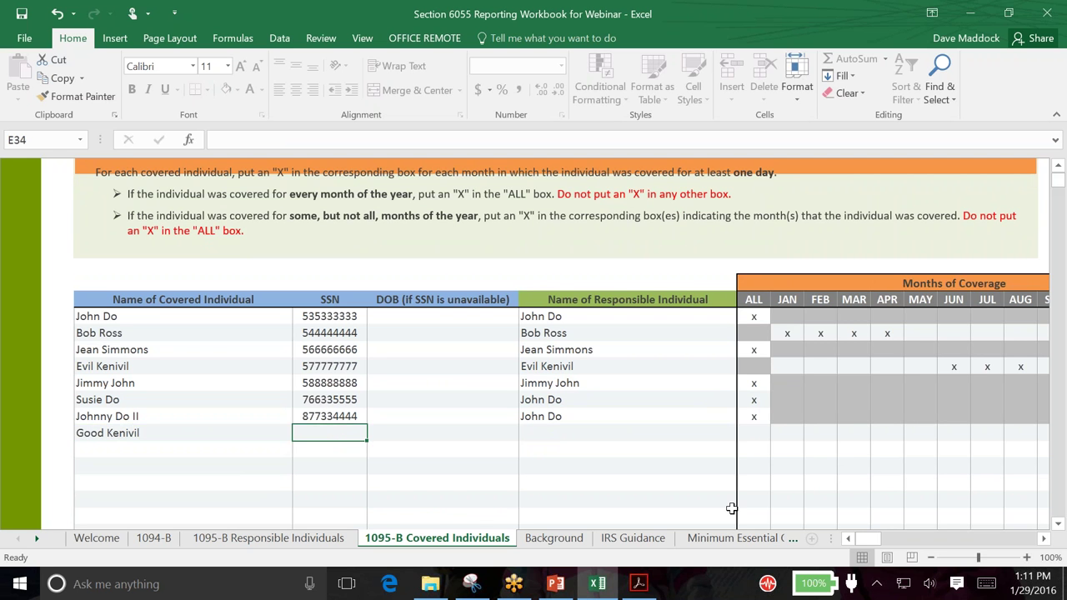
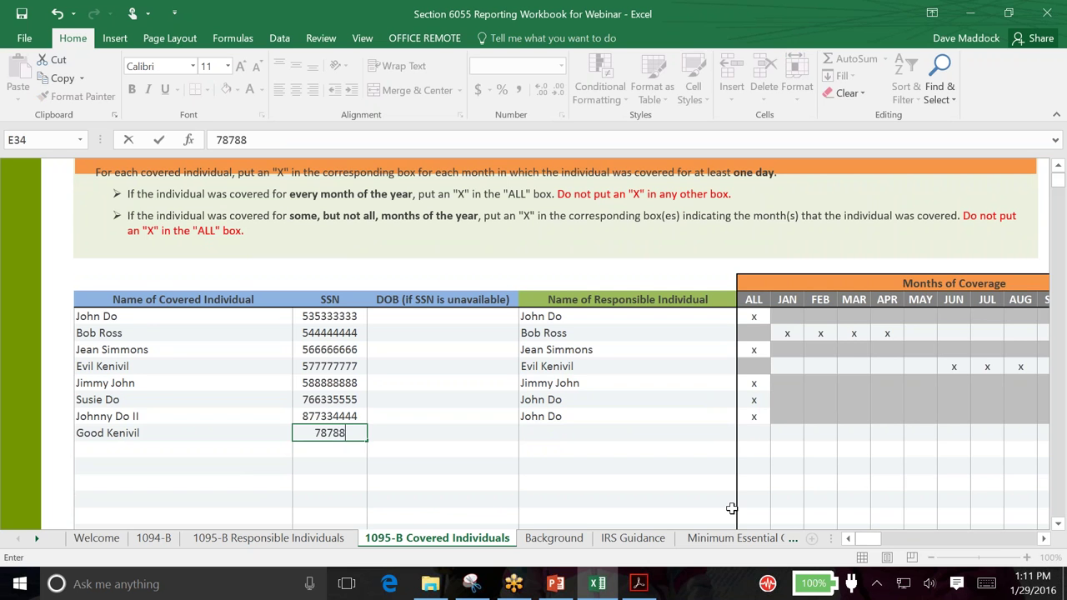
pyautogui.press('Tab')
pyautogui.press('Tab')
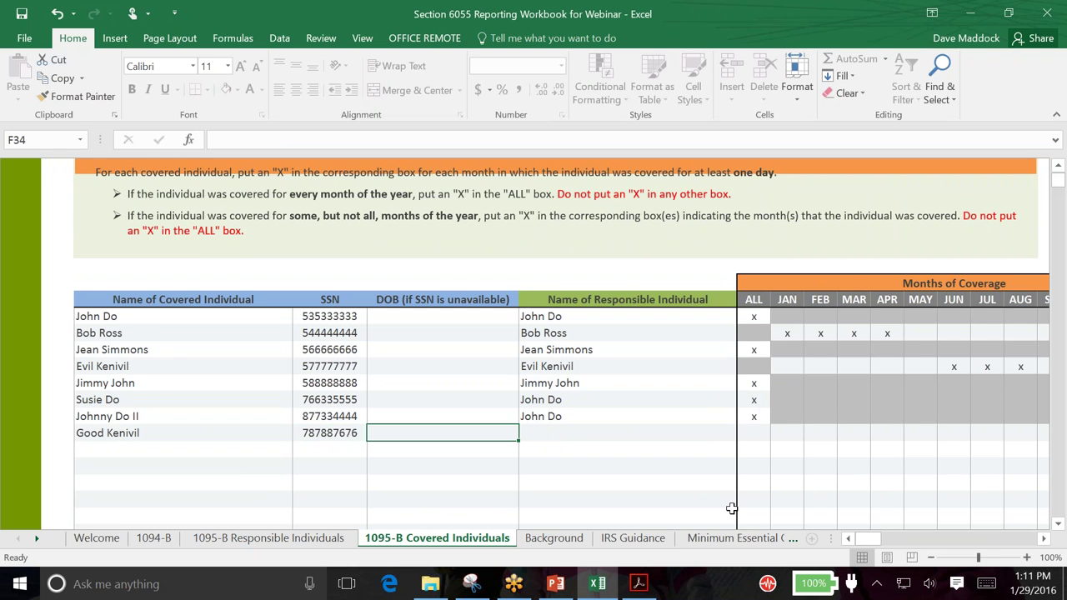
# Pick the matching responsible individual for the eighth row from the column G dropdown
pyautogui.click(757, 436)
pyautogui.click(704, 437)
pyautogui.click(744, 436)
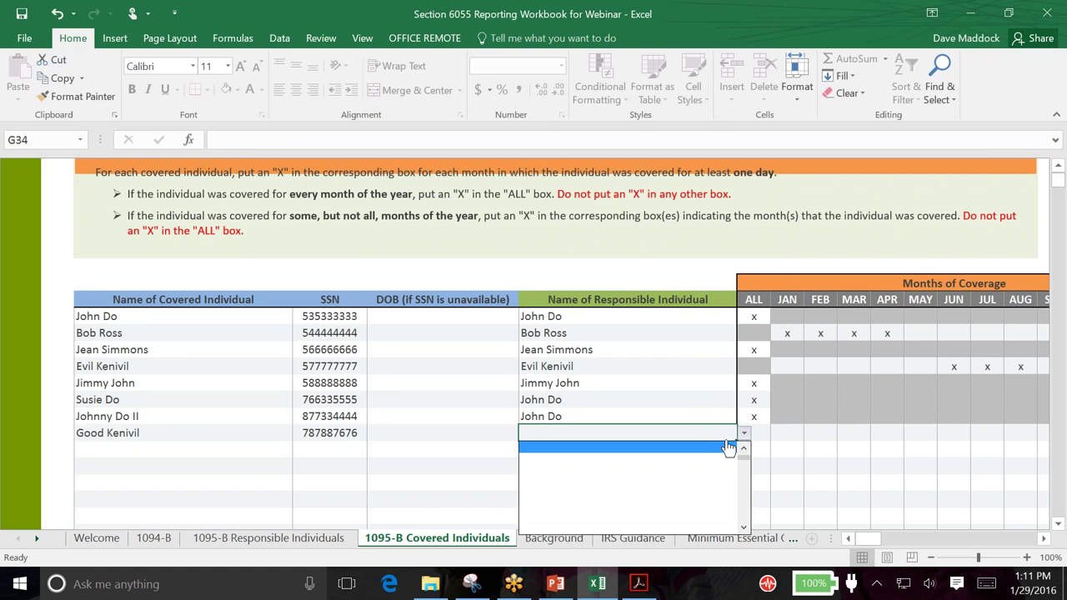
pyautogui.click(746, 450)
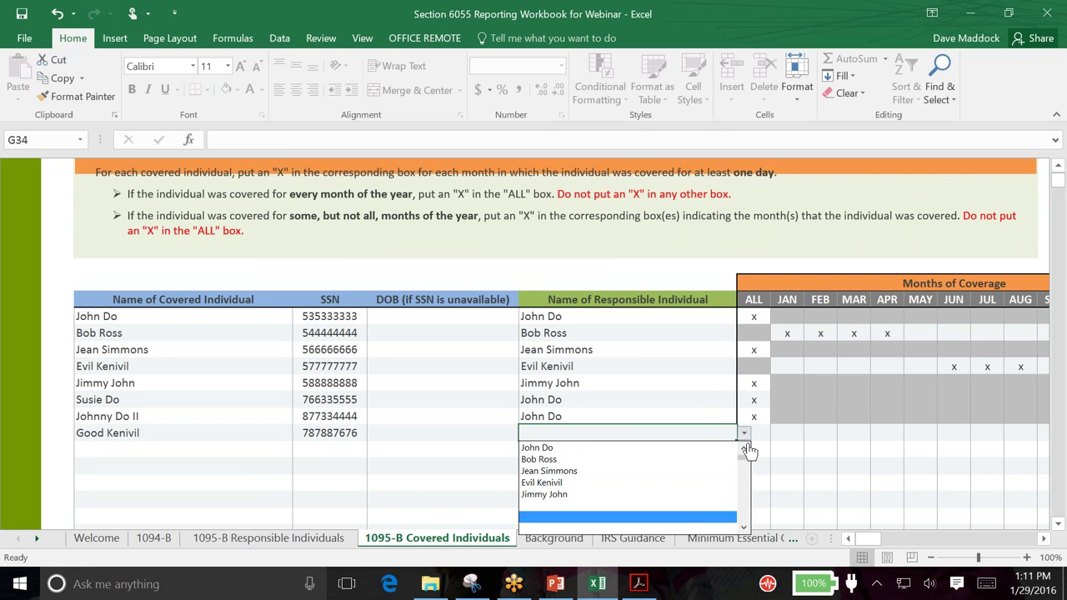
pyautogui.click(639, 430)
pyautogui.click(743, 434)
pyautogui.click(743, 450)
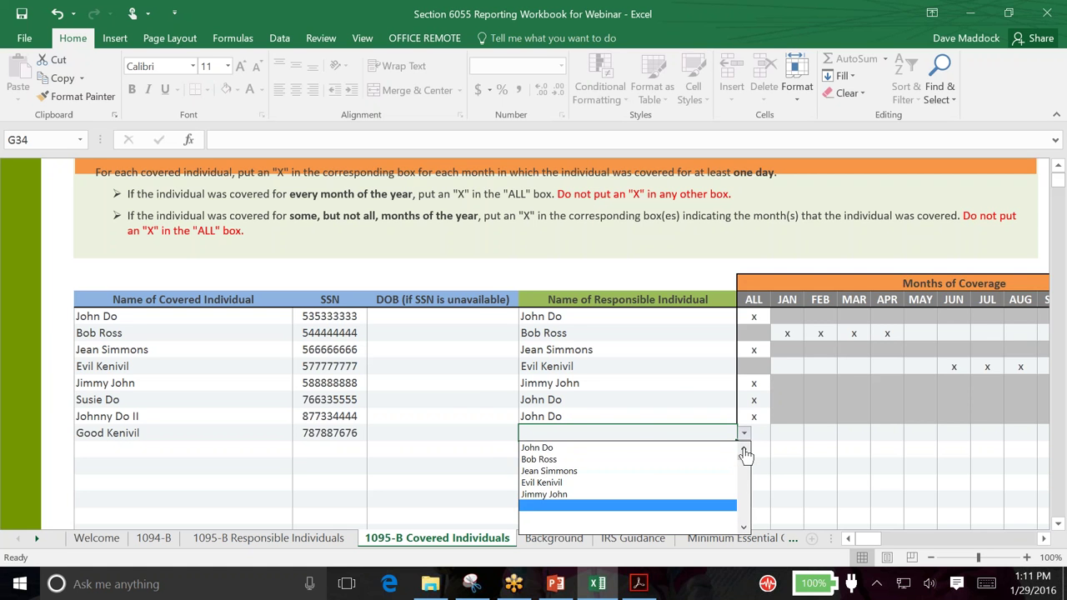
pyautogui.click(616, 492)
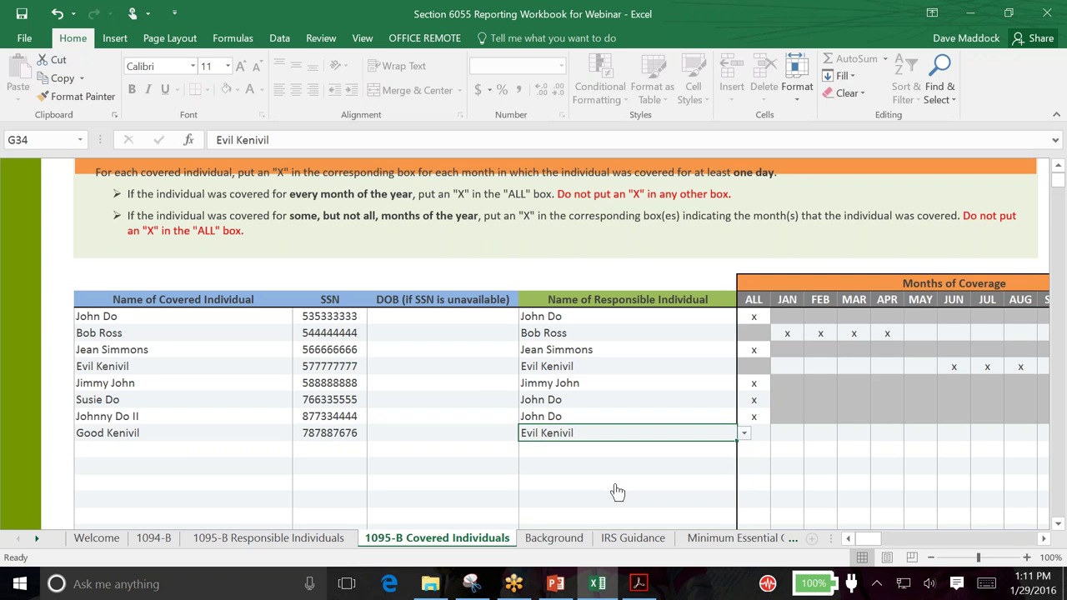
pyautogui.click(788, 466)
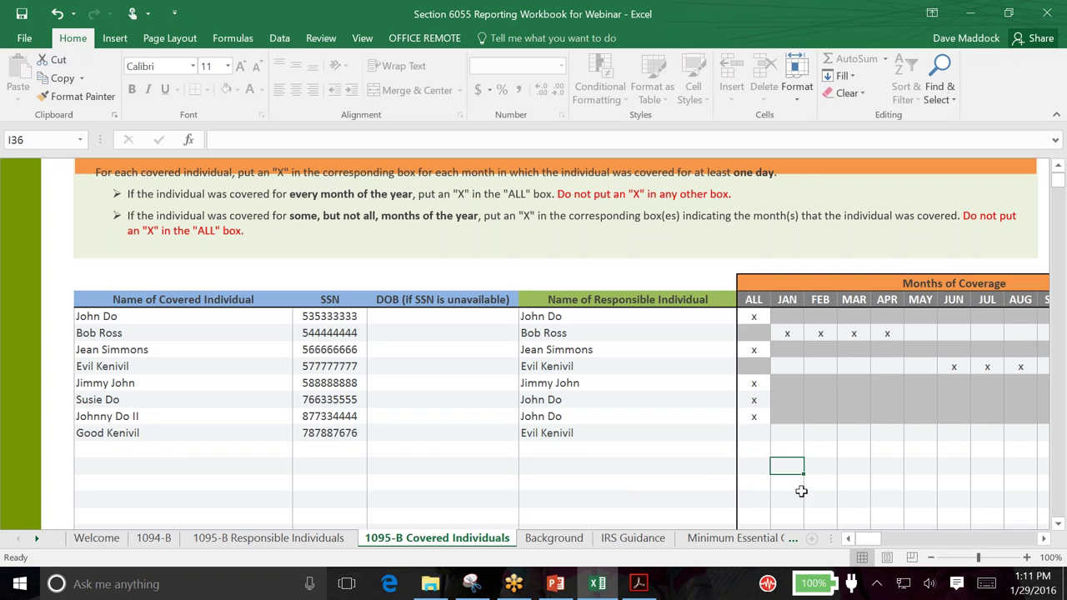
pyautogui.click(1043, 538)
# Mark x in the eighth individual's JUN through OCT coverage cells
pyautogui.click(1043, 538)
pyautogui.click(1043, 538)
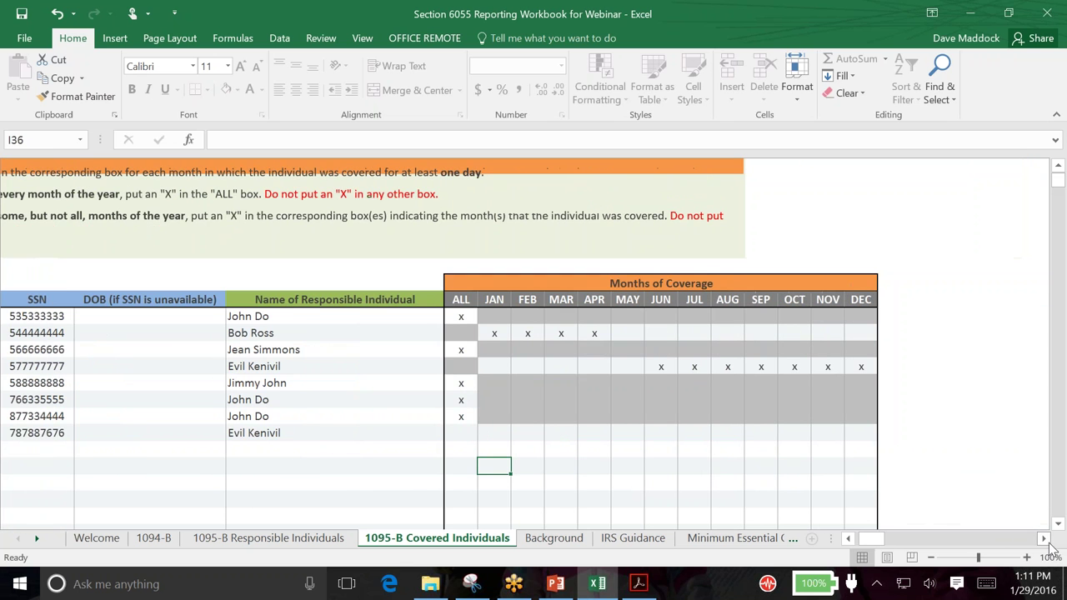
pyautogui.click(851, 540)
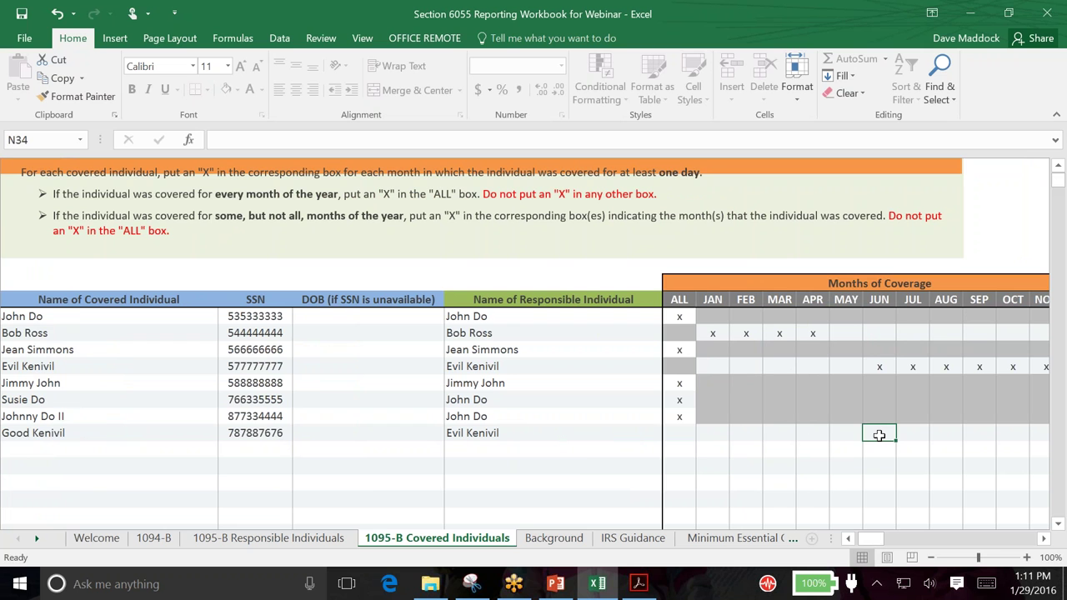
pyautogui.write('x')
pyautogui.click(908, 435)
pyautogui.write('x')
pyautogui.click(950, 435)
pyautogui.write('x')
pyautogui.click(990, 437)
pyautogui.write('x')
pyautogui.click(1017, 435)
pyautogui.write('x')
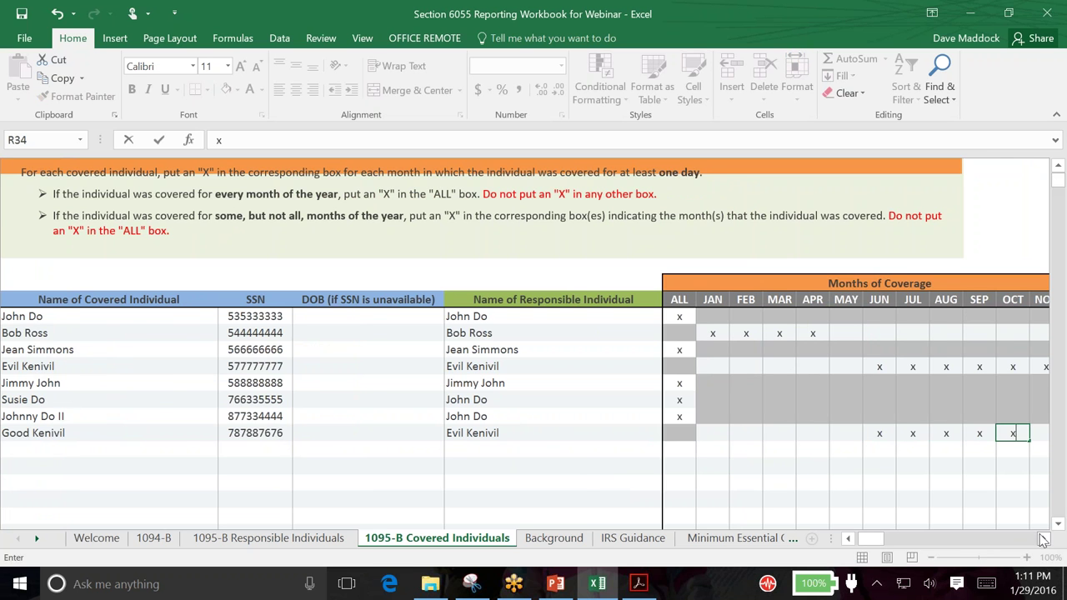
# Scroll right and mark x in the NOV and DEC cells for the eighth individual
pyautogui.click(1044, 540)
pyautogui.click(828, 434)
pyautogui.write('x')
pyautogui.click(856, 437)
pyautogui.write('x')
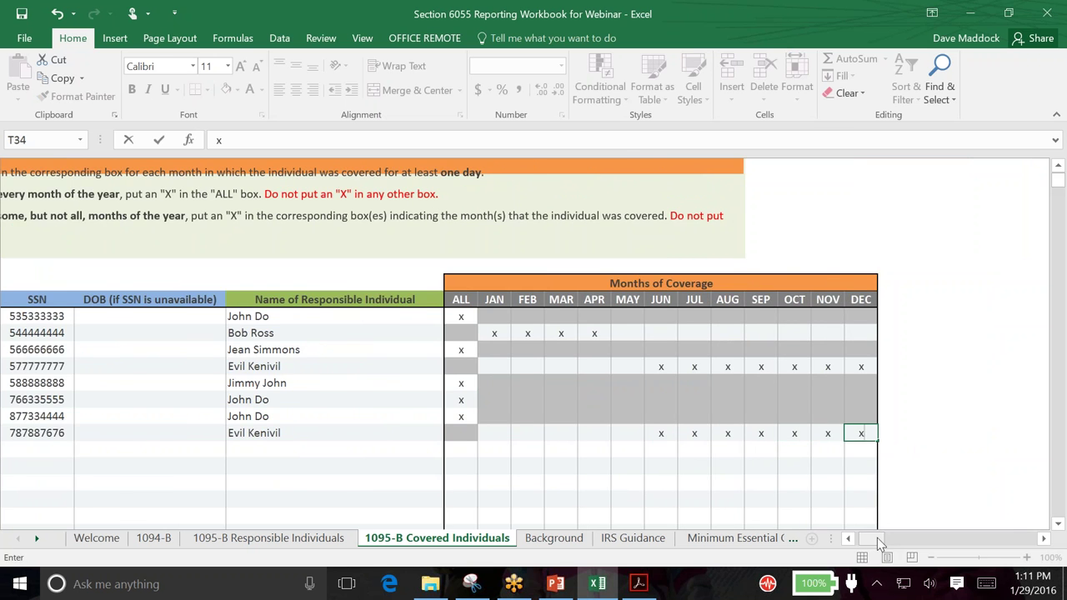
pyautogui.moveTo(876, 537); pyautogui.dragTo(871, 540)
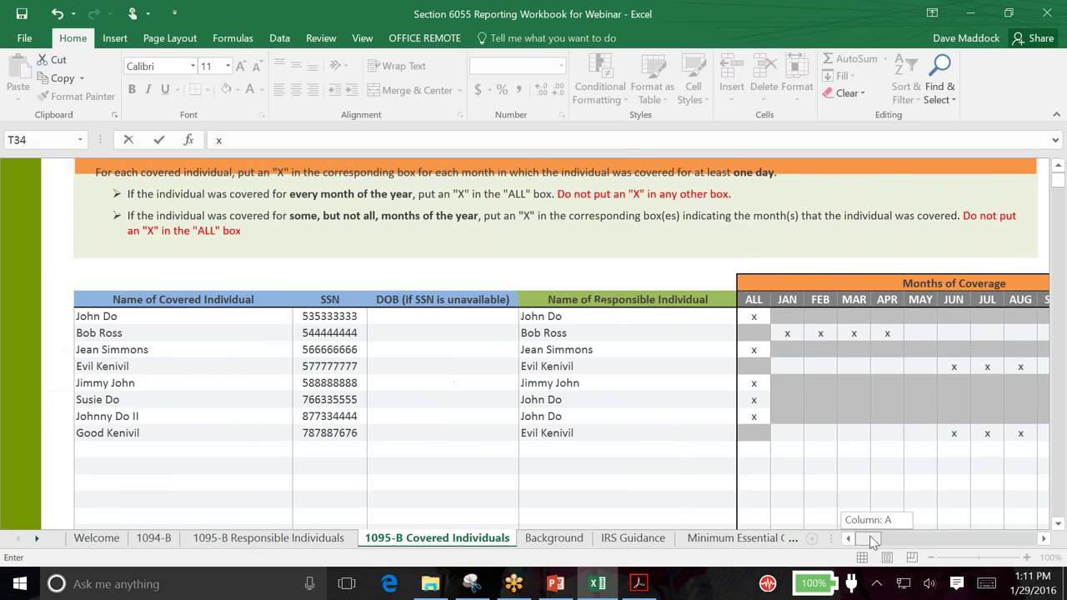
pyautogui.click(1044, 540)
pyautogui.click(1044, 540)
pyautogui.click(1044, 540)
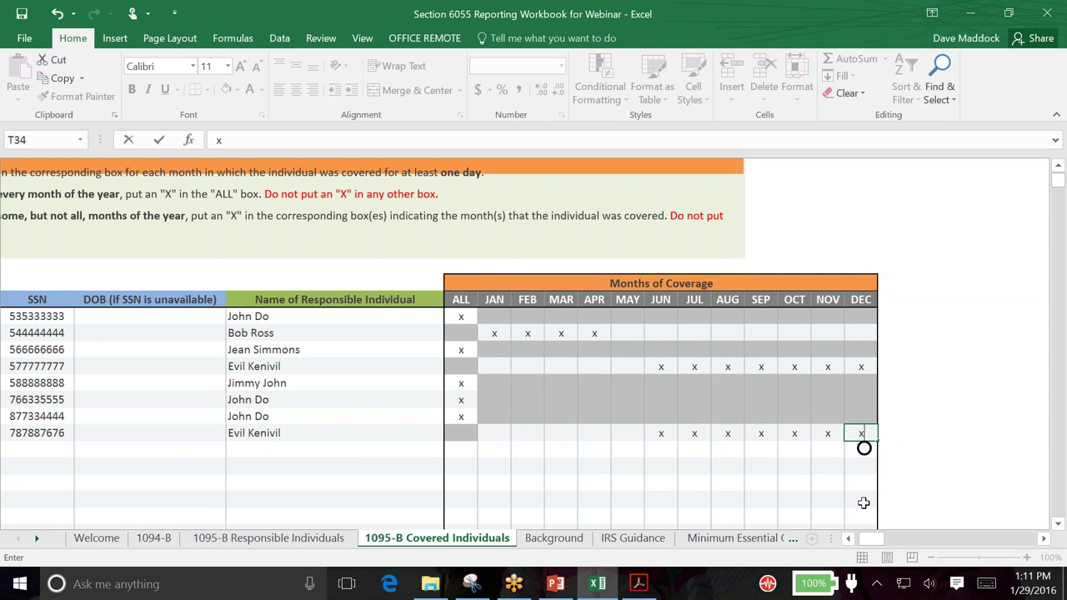
pyautogui.moveTo(874, 538); pyautogui.dragTo(866, 540)
pyautogui.click(760, 483)
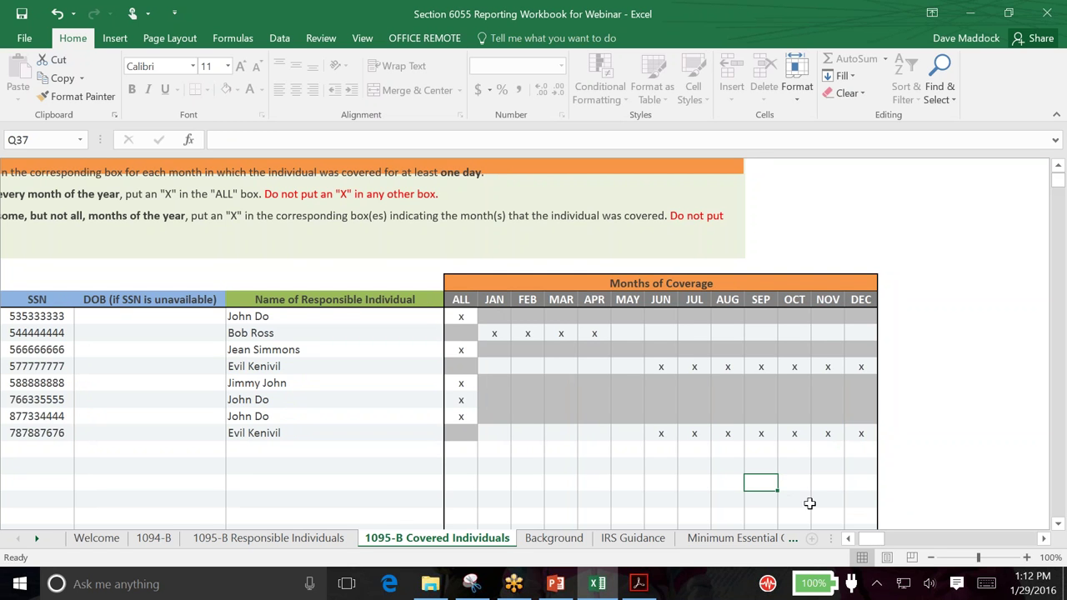
pyautogui.click(853, 539)
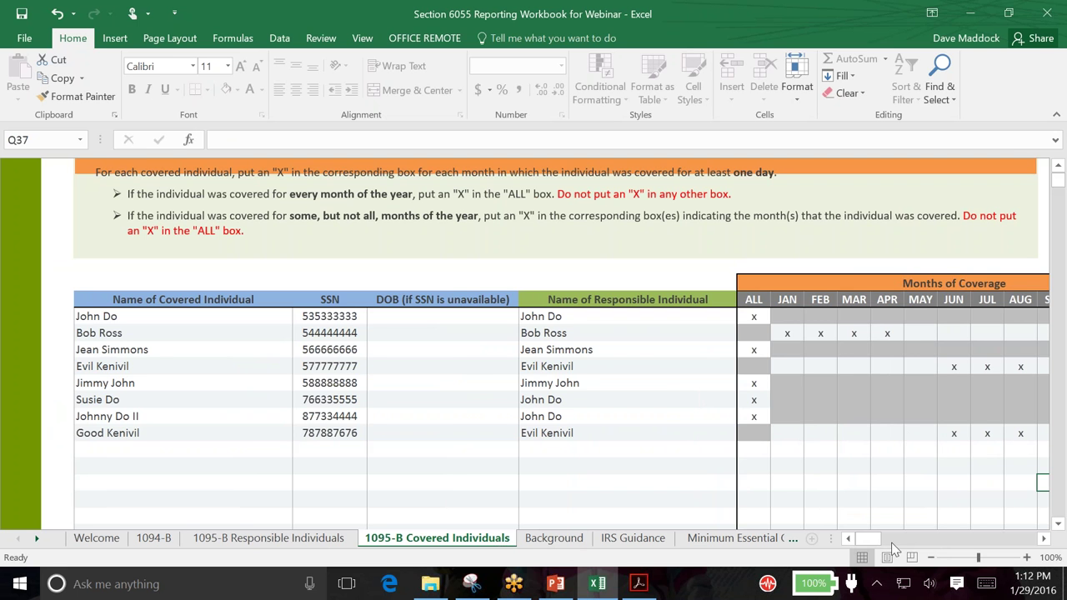
pyautogui.click(292, 540)
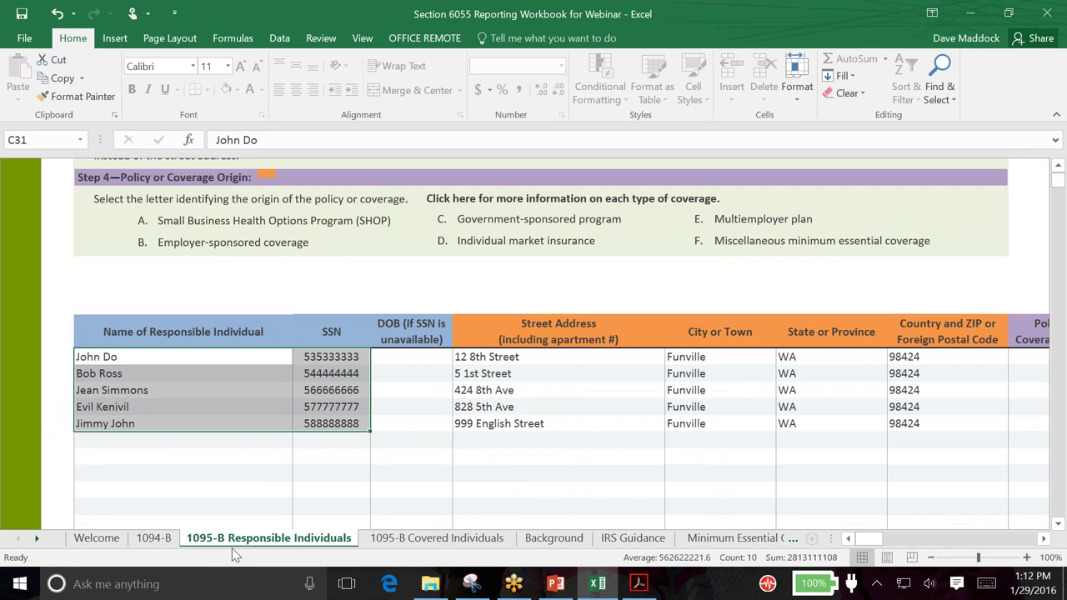
pyautogui.click(164, 539)
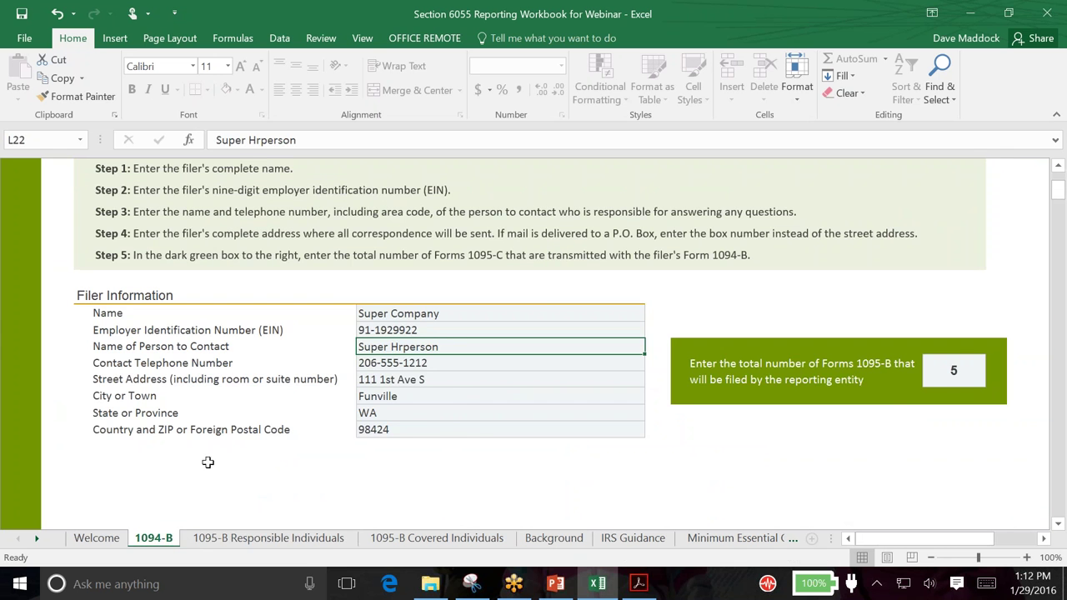
pyautogui.click(310, 541)
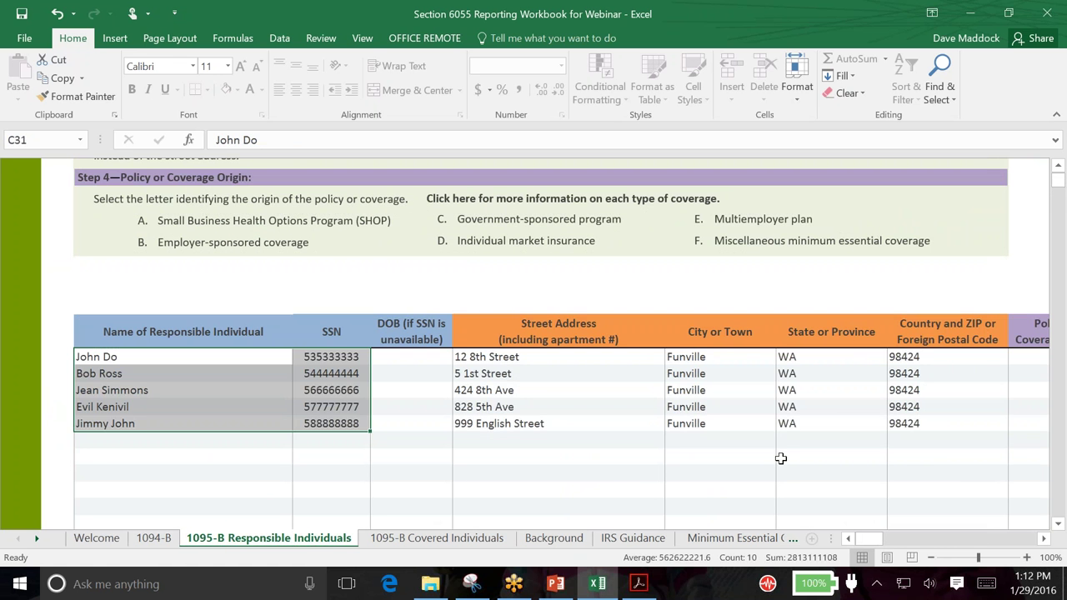
pyautogui.click(1043, 539)
pyautogui.click(1042, 539)
pyautogui.click(1043, 539)
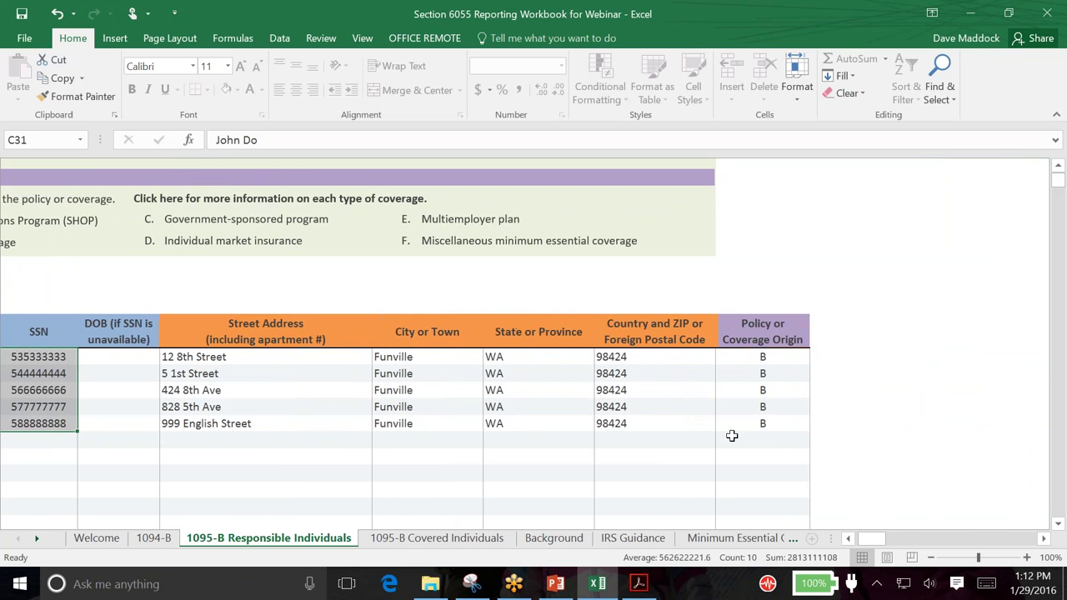
pyautogui.click(847, 539)
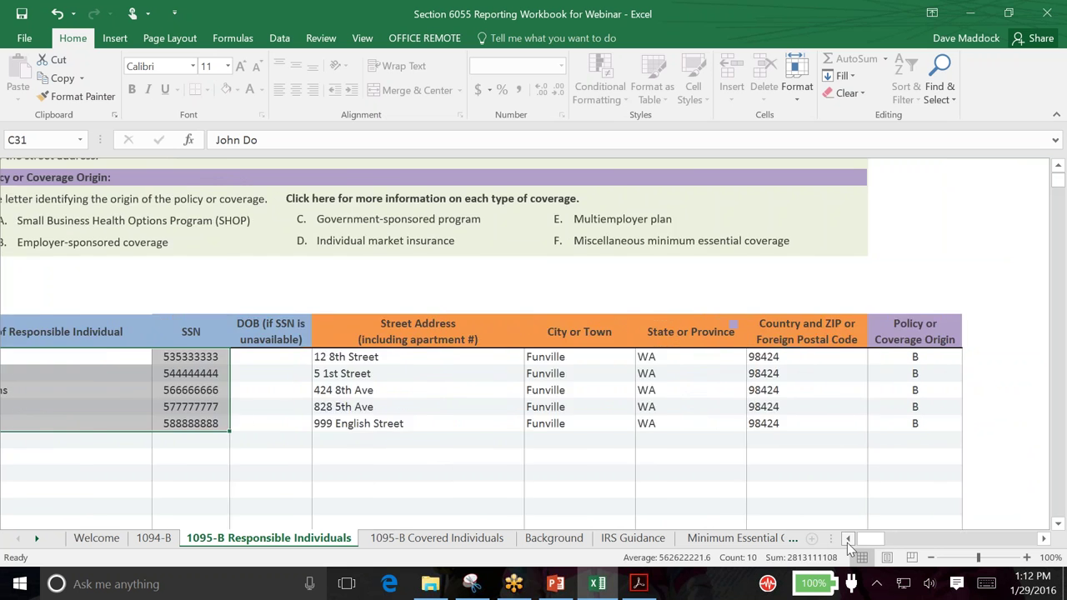
pyautogui.click(848, 540)
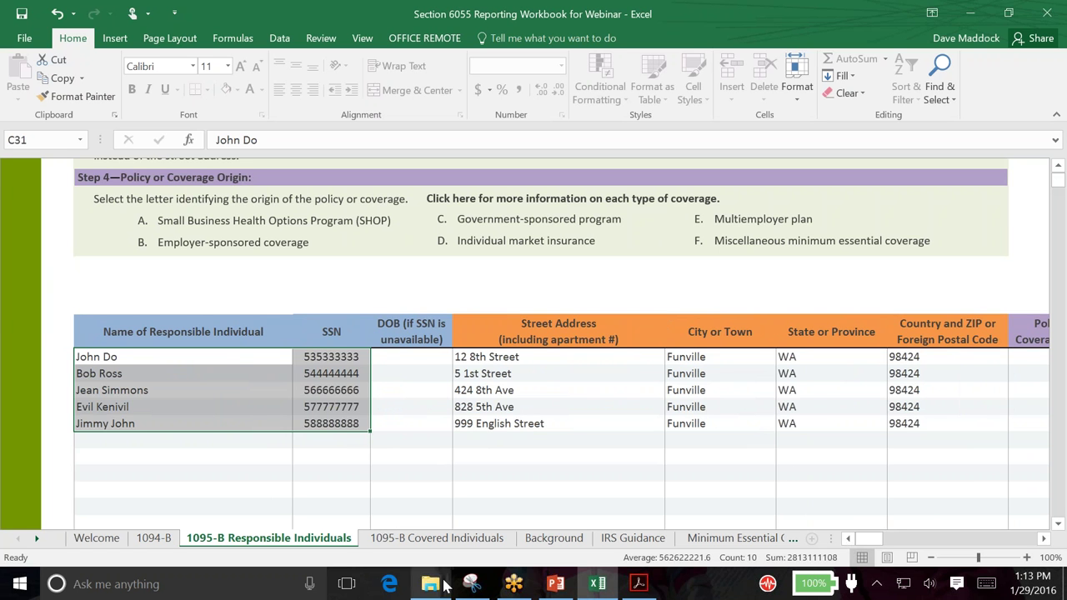
pyautogui.click(450, 539)
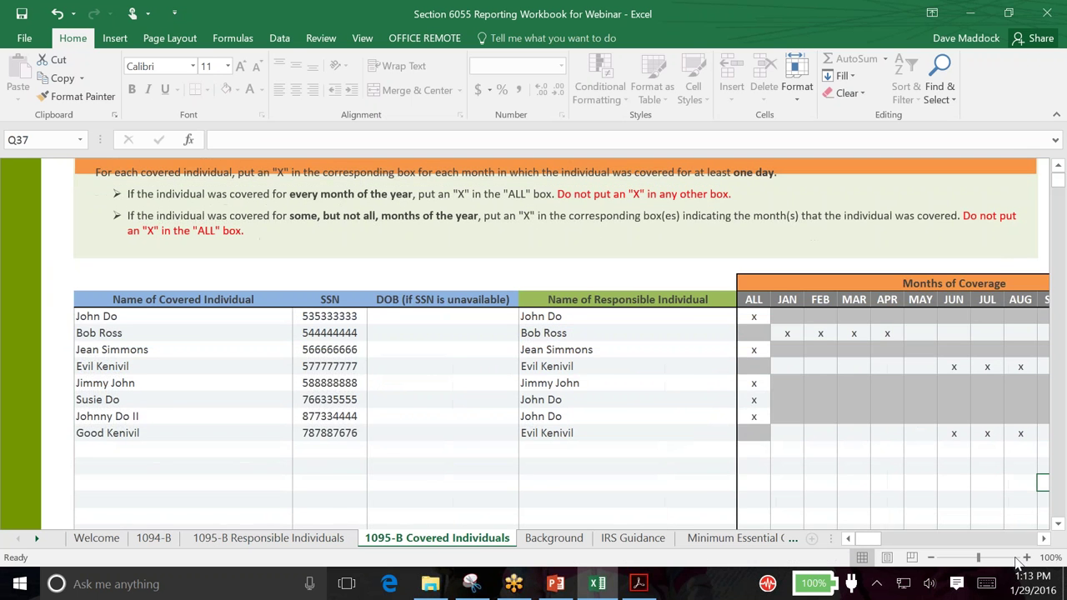
# Scroll the sheet back to column A and save the reporting workbook
pyautogui.click(1044, 538)
pyautogui.click(1044, 538)
pyautogui.click(1044, 538)
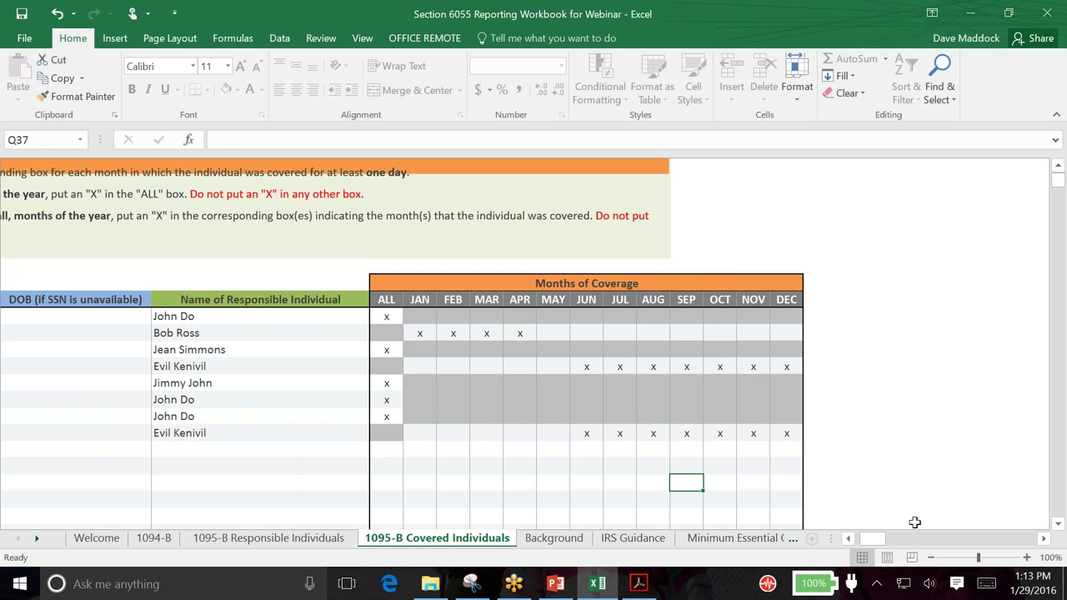
pyautogui.moveTo(877, 540); pyautogui.dragTo(866, 539)
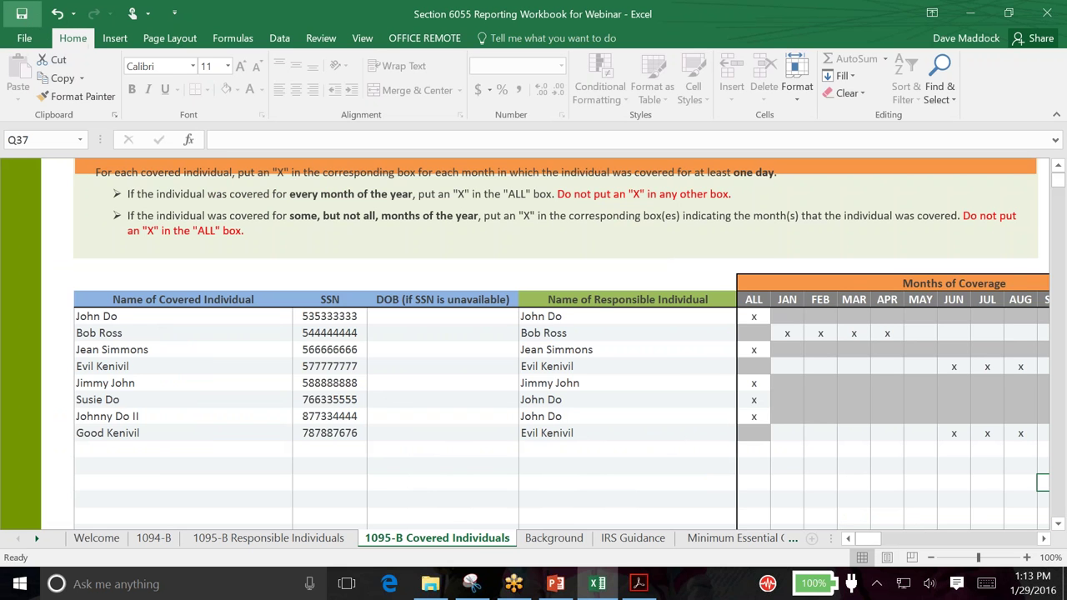
pyautogui.click(22, 14)
pyautogui.click(20, 584)
# Start Internet Explorer and load mywaveconnect.com from the address bar's autocomplete
pyautogui.click(111, 230)
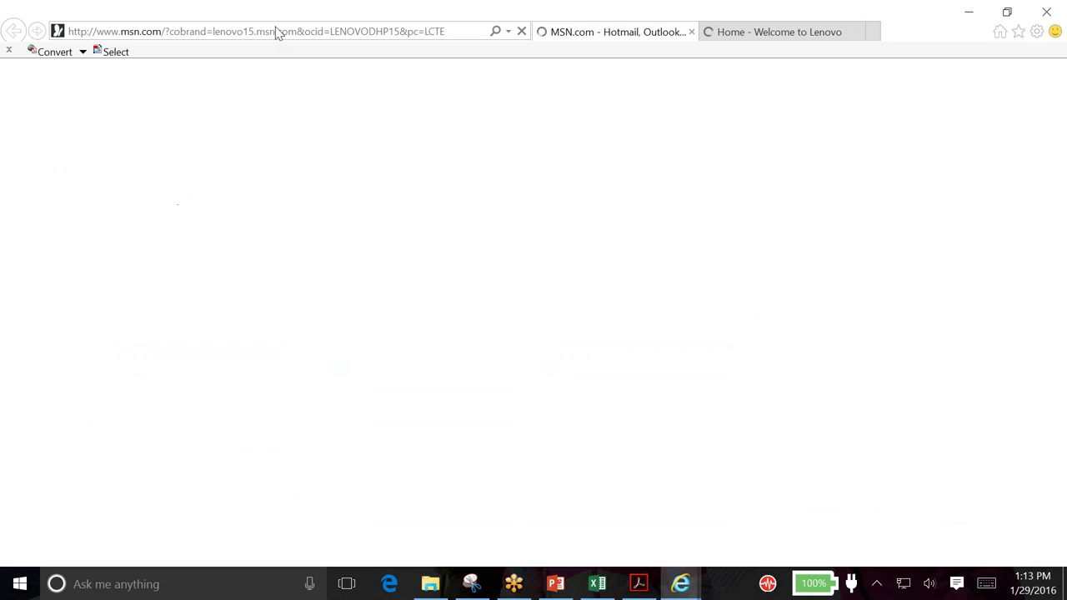
pyautogui.click(276, 31)
pyautogui.write('w')
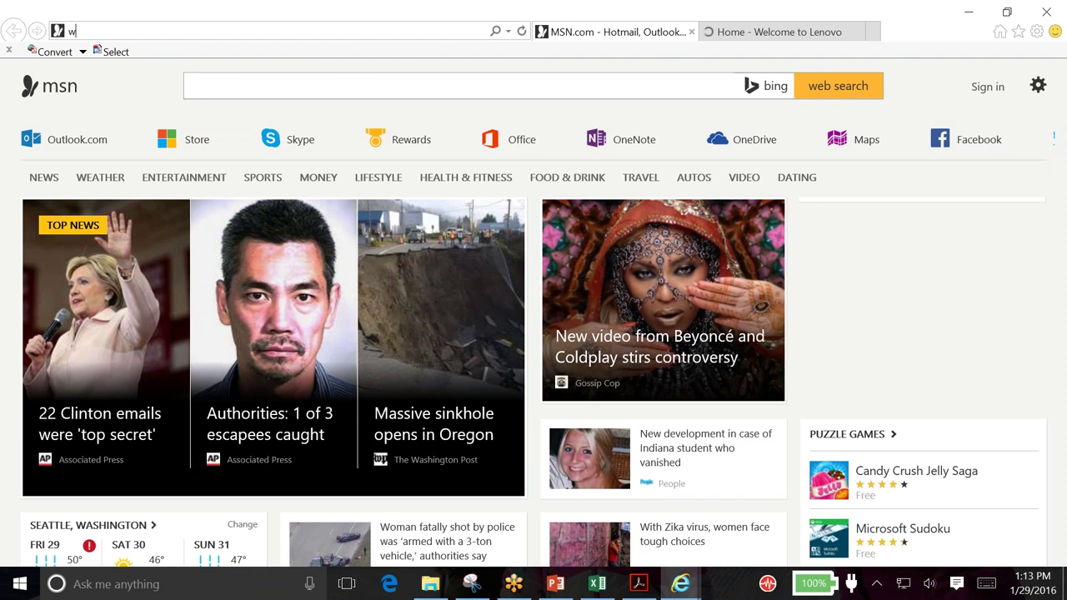
pyautogui.press('BackSpace')
pyautogui.write('mywaveconnect.com/')
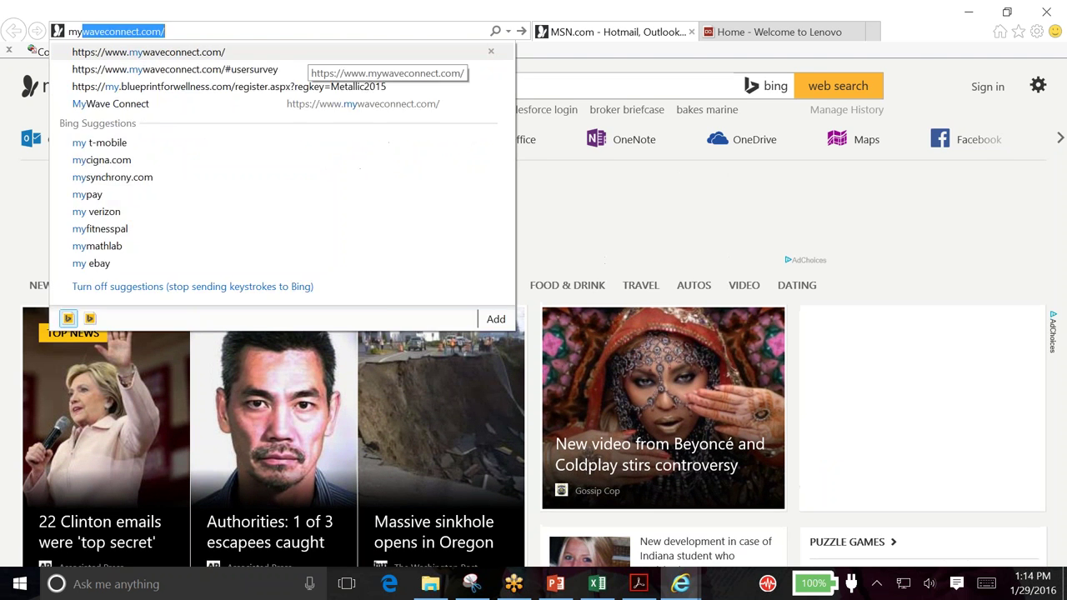
pyautogui.press('Return')
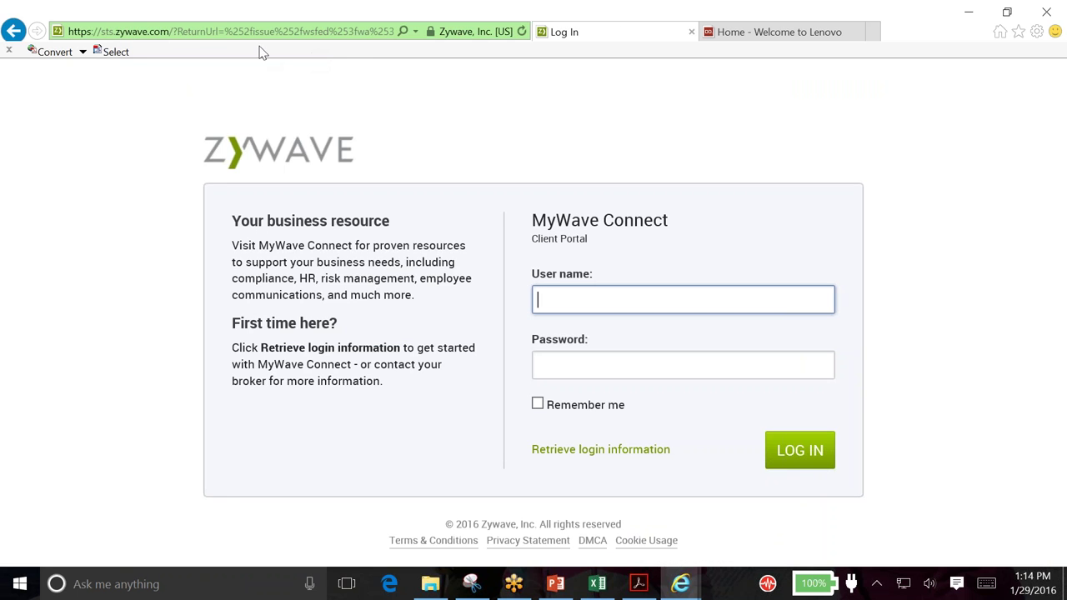
pyautogui.click(630, 305)
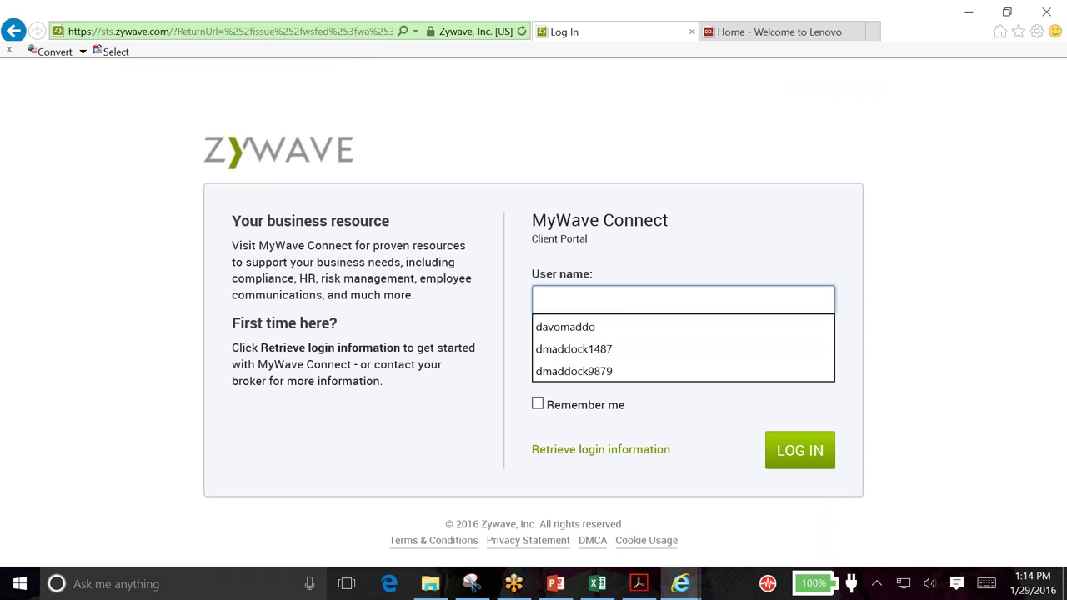
pyautogui.click(688, 292)
pyautogui.click(629, 304)
pyautogui.click(617, 348)
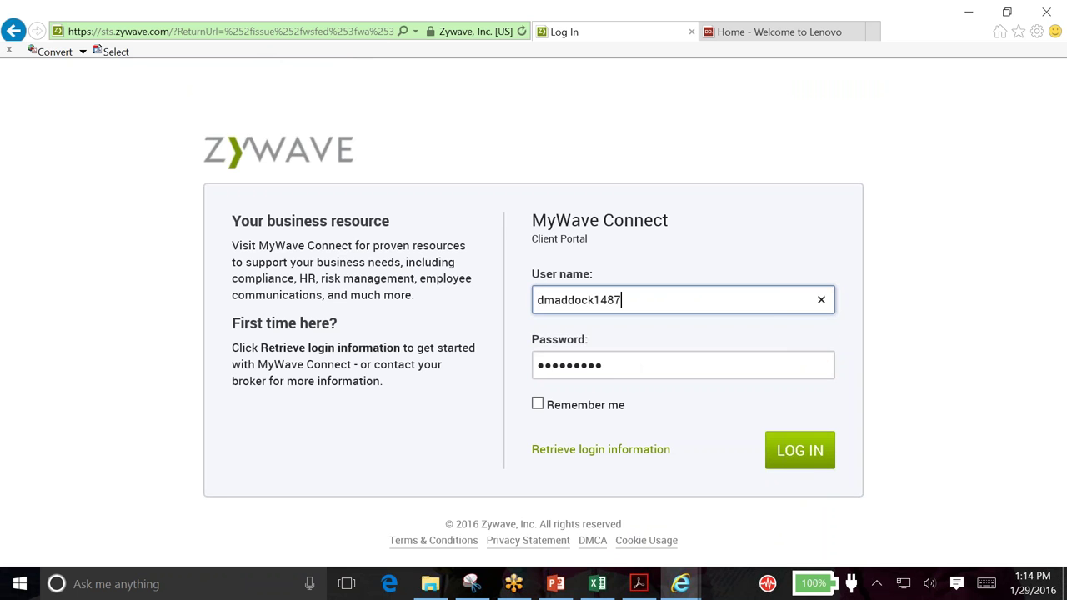
pyautogui.click(810, 460)
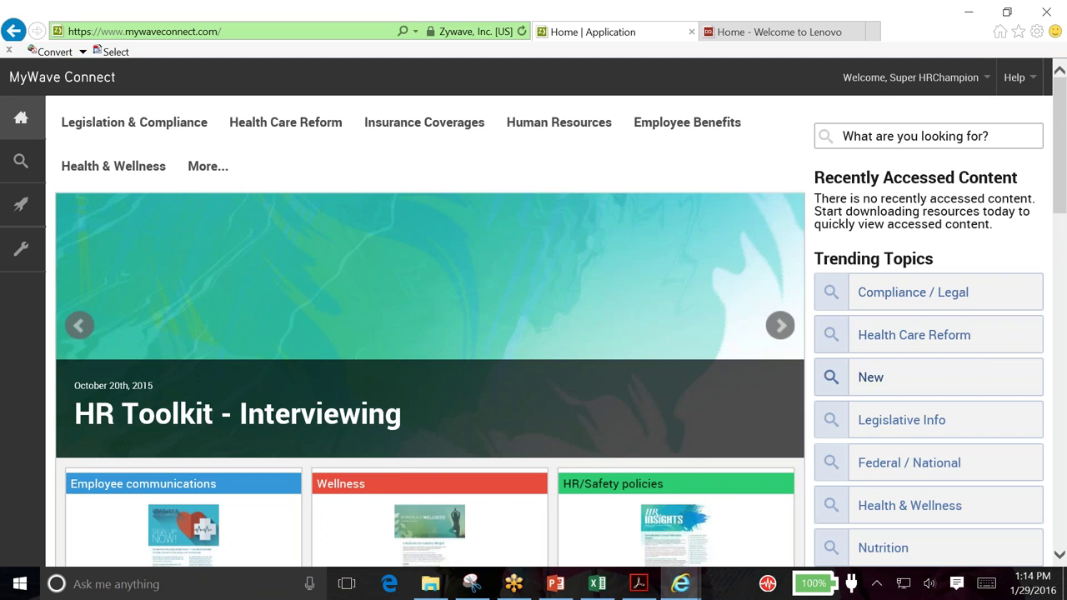
pyautogui.scroll(-2, 752, 288)
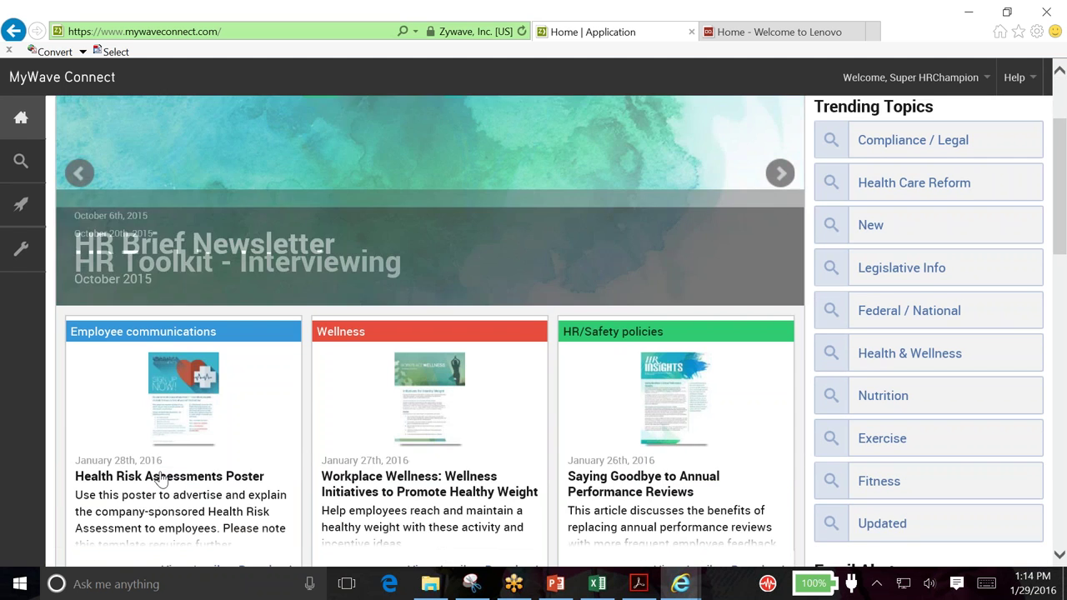
pyautogui.scroll(-2, 210, 381)
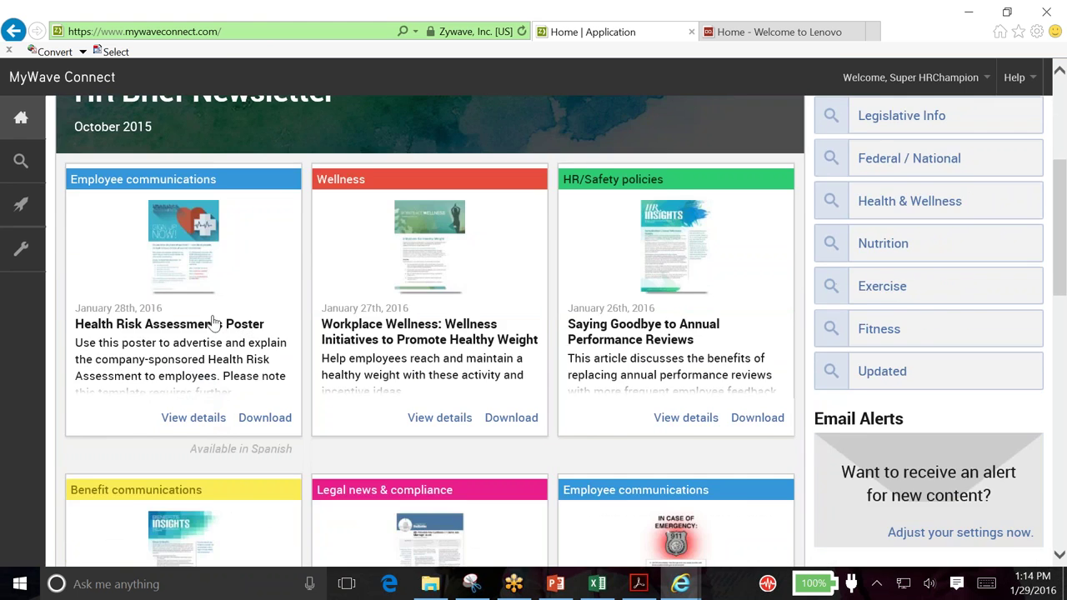
pyautogui.scroll(1, 213, 322)
pyautogui.scroll(-2, 625, 370)
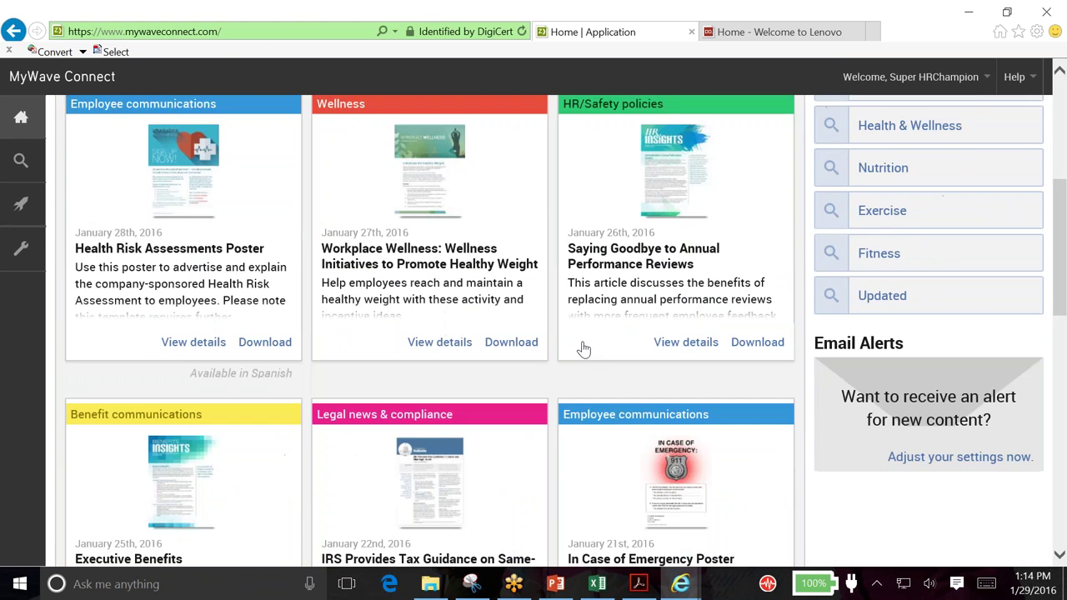
pyautogui.scroll(-3, 581, 320)
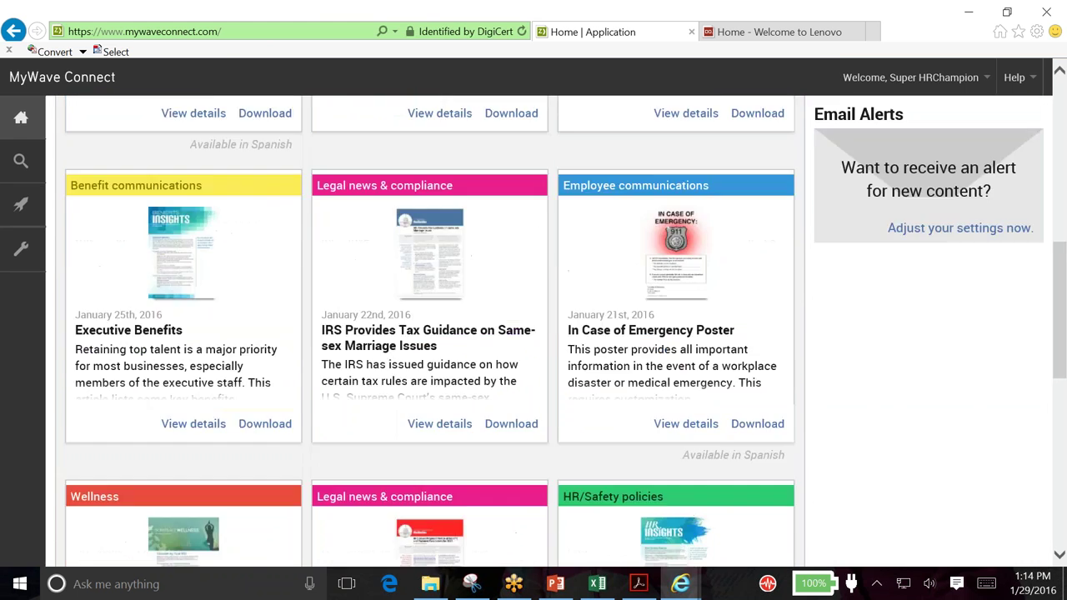
pyautogui.scroll(1, 582, 321)
pyautogui.scroll(-4, 582, 321)
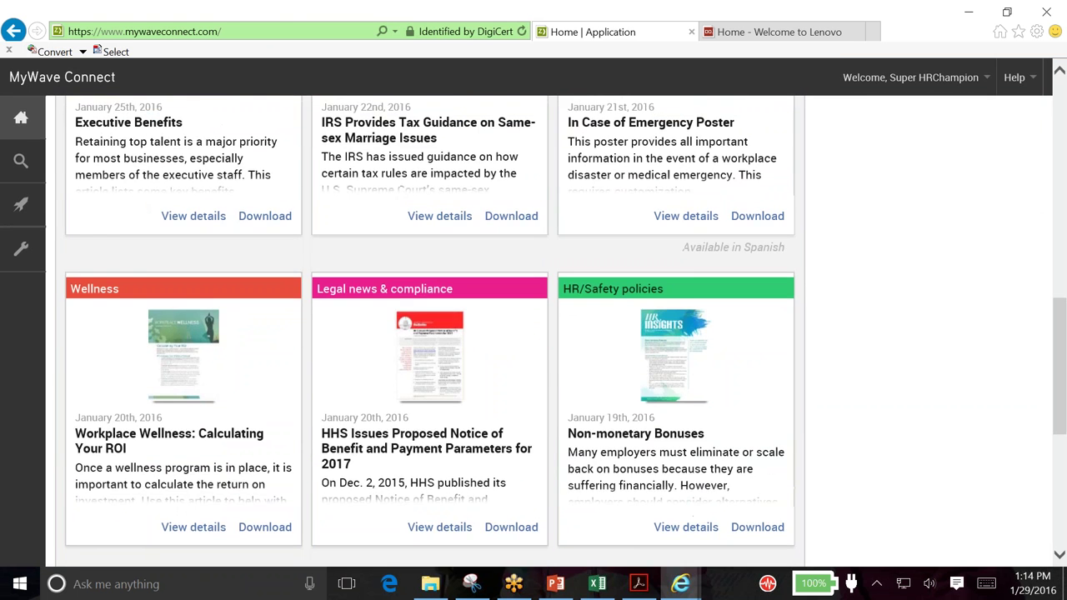
pyautogui.scroll(6, 533, 333)
pyautogui.scroll(1, 533, 269)
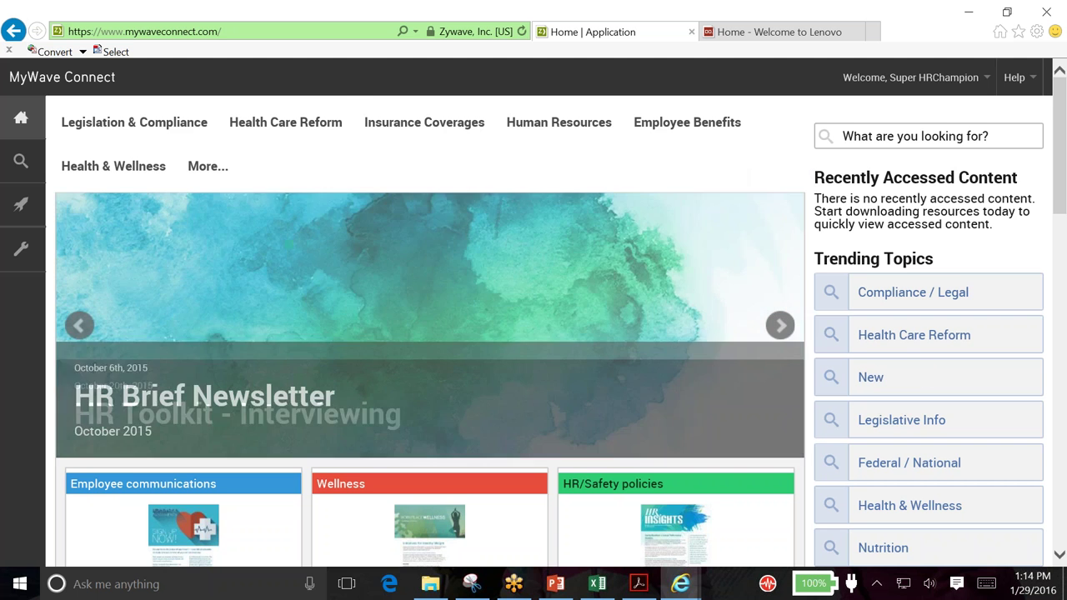
# Launch ACA Reporting from the Toolbox and choose the Section 6055 Reporting Workbook for Webinar
pyautogui.click(23, 257)
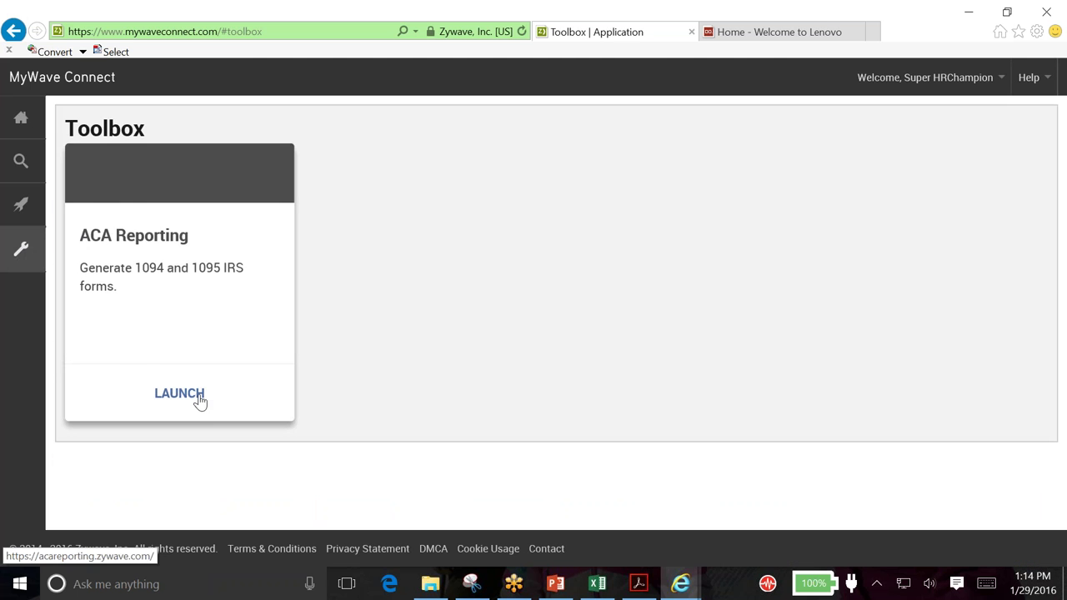
pyautogui.click(179, 393)
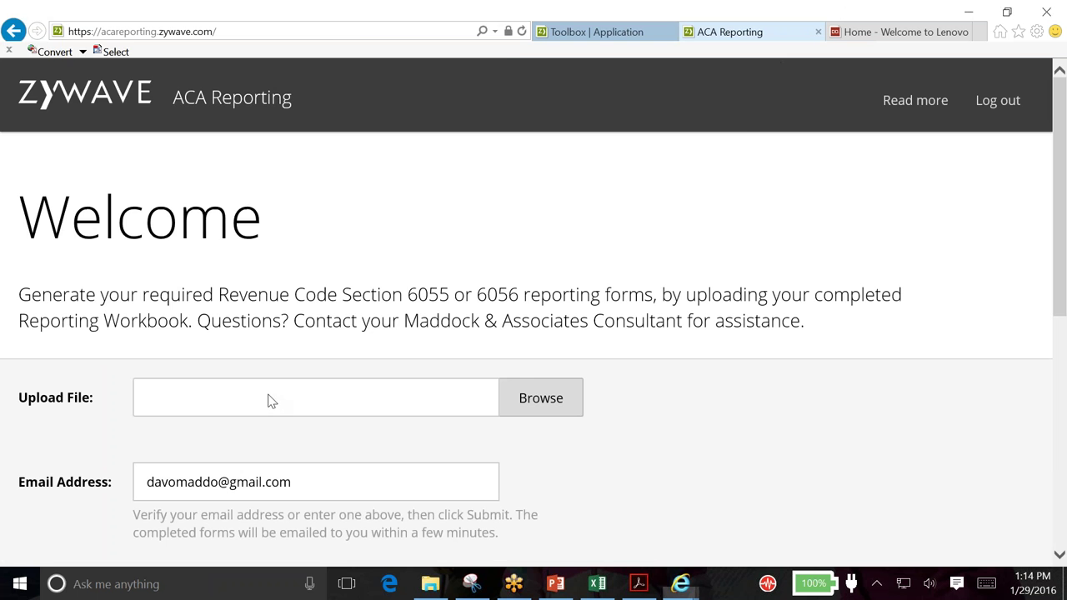
pyautogui.click(546, 414)
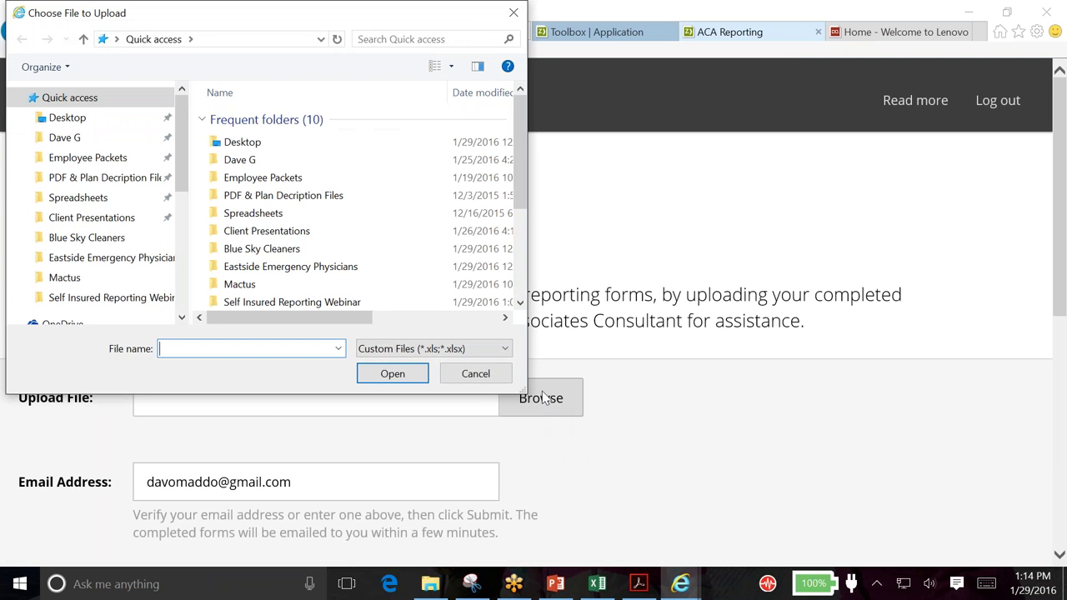
pyautogui.moveTo(518, 166); pyautogui.dragTo(515, 145)
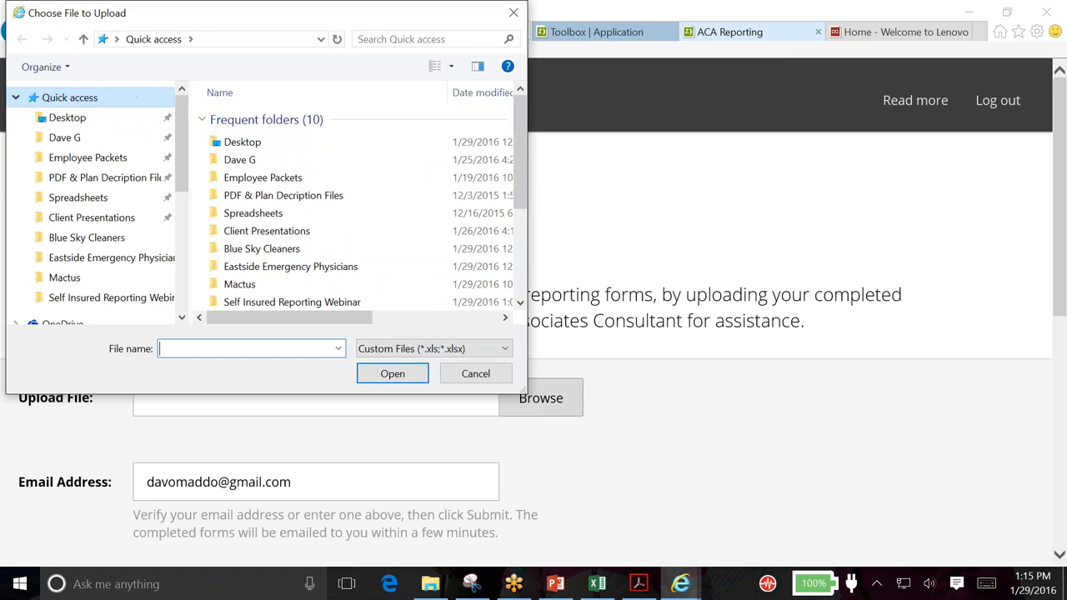
pyautogui.scroll(-2, 519, 166)
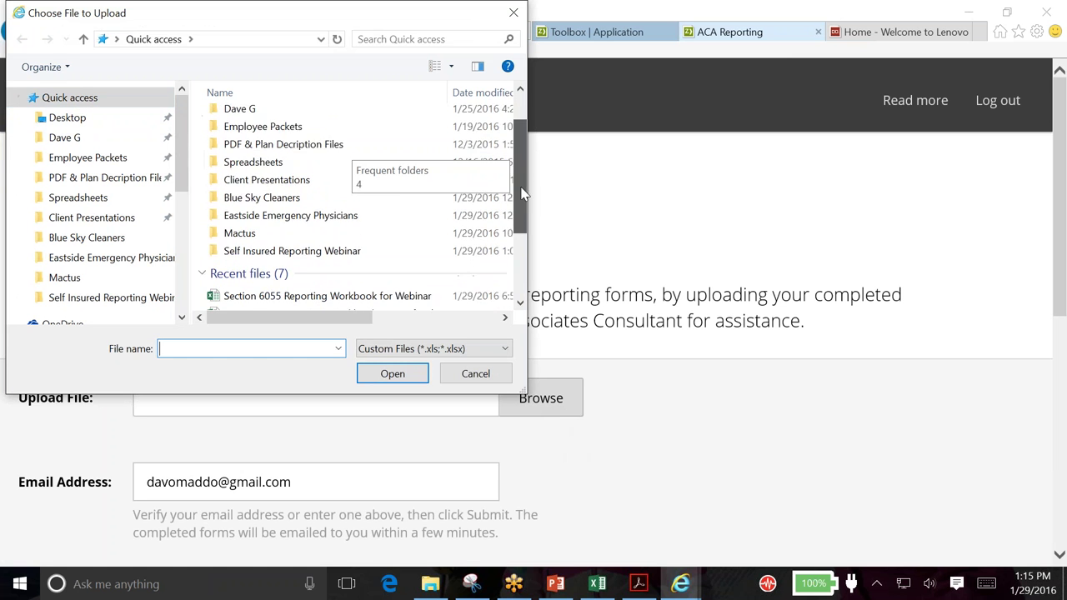
pyautogui.doubleClick(372, 282)
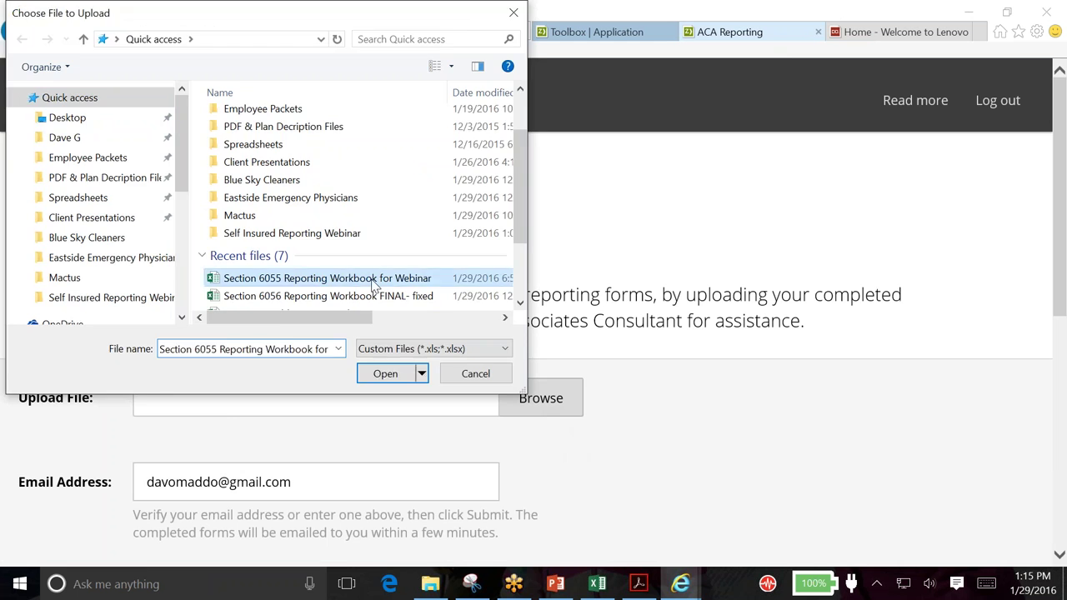
# Replace the delivery e-mail address with the correct one and submit the workbook
pyautogui.click(338, 497)
pyautogui.hotkey('ctrl', 'a')
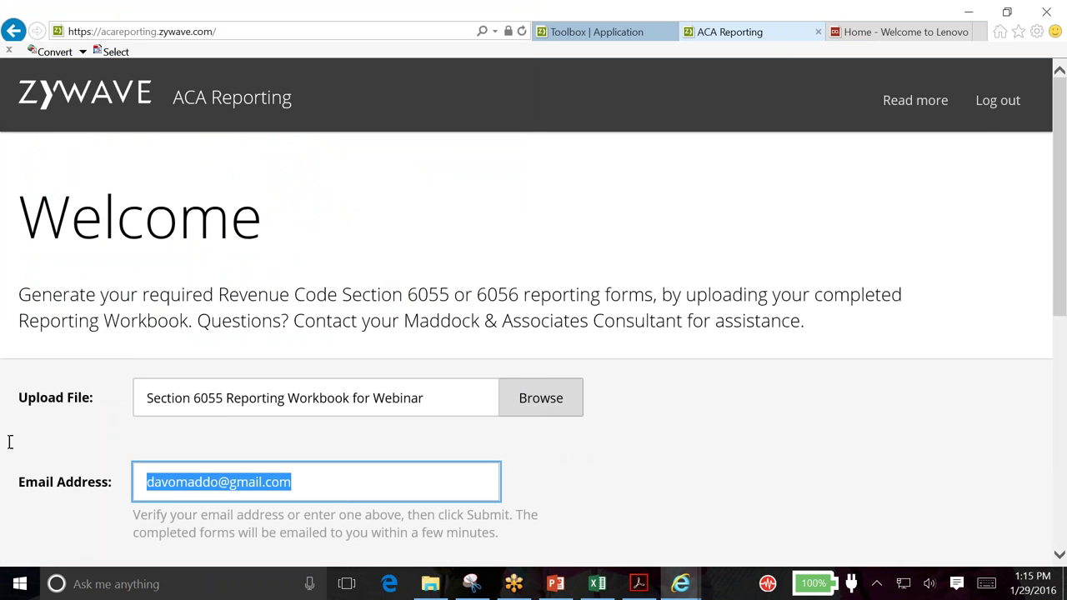
pyautogui.scroll(-1, 533, 333)
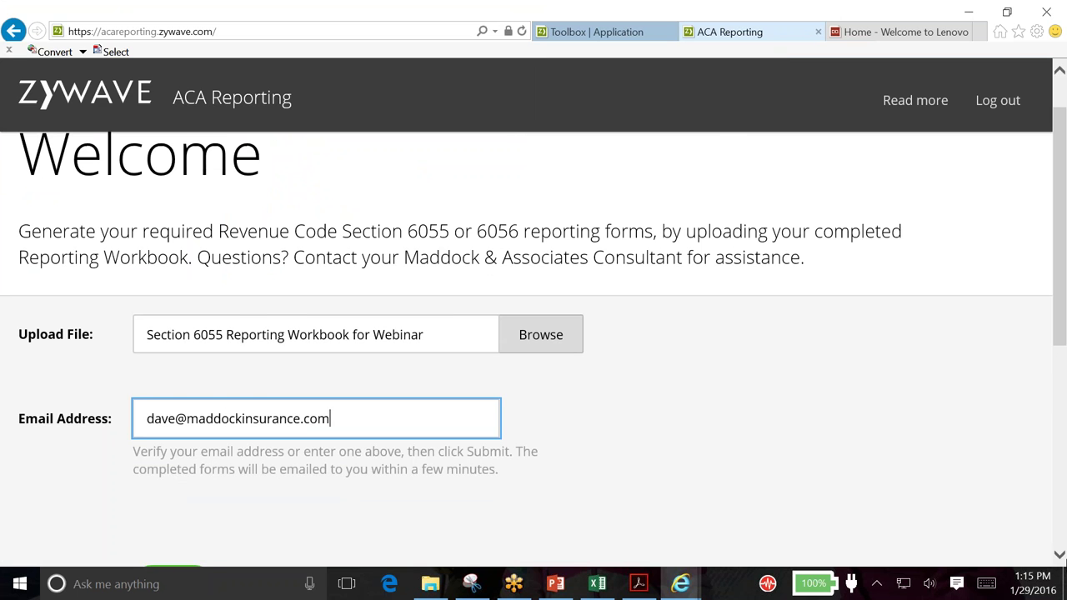
pyautogui.click(703, 453)
pyautogui.scroll(-2, 671, 457)
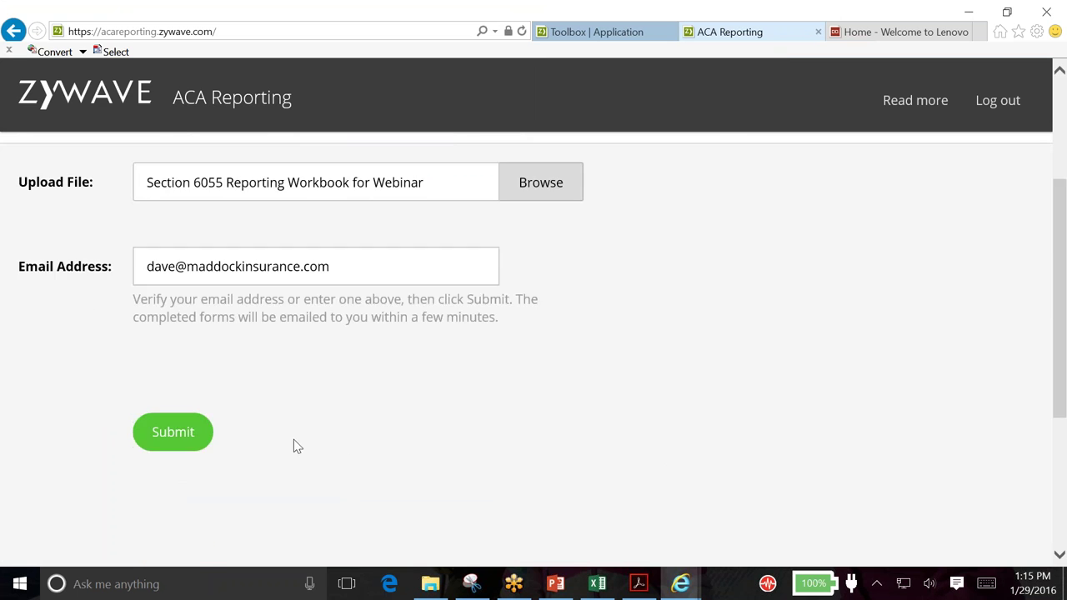
pyautogui.click(173, 432)
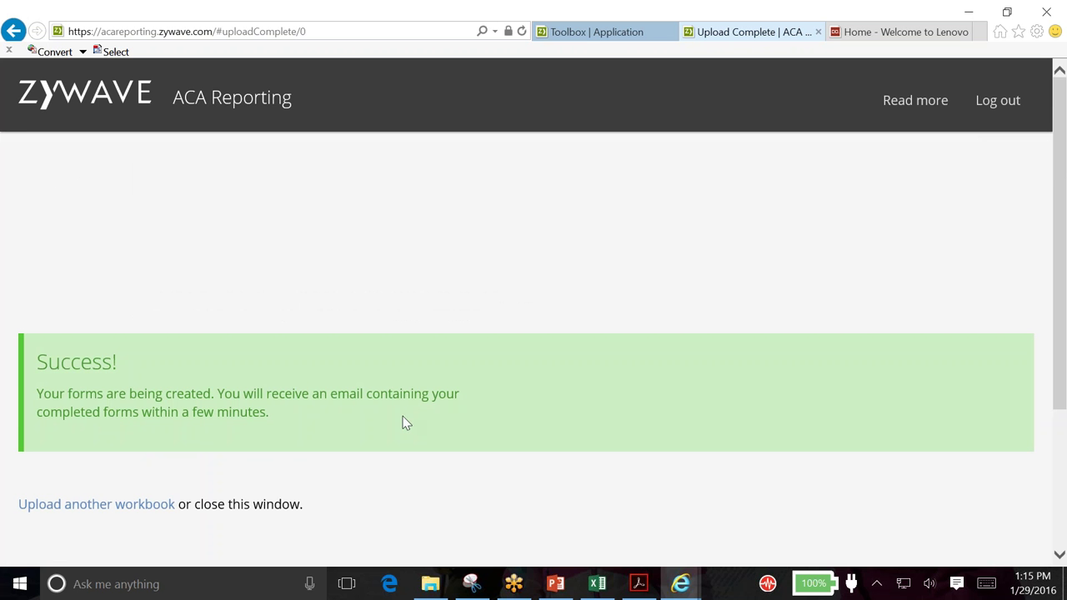
# Launch Outlook from the Start menu to check for the forms email
pyautogui.click(22, 586)
pyautogui.click(618, 368)
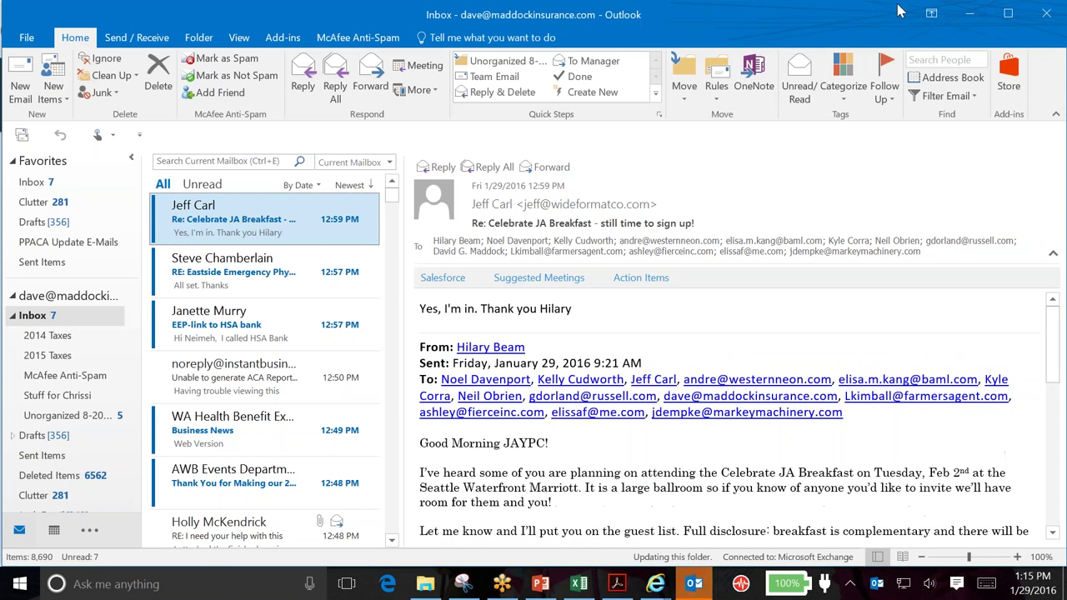
pyautogui.click(1006, 18)
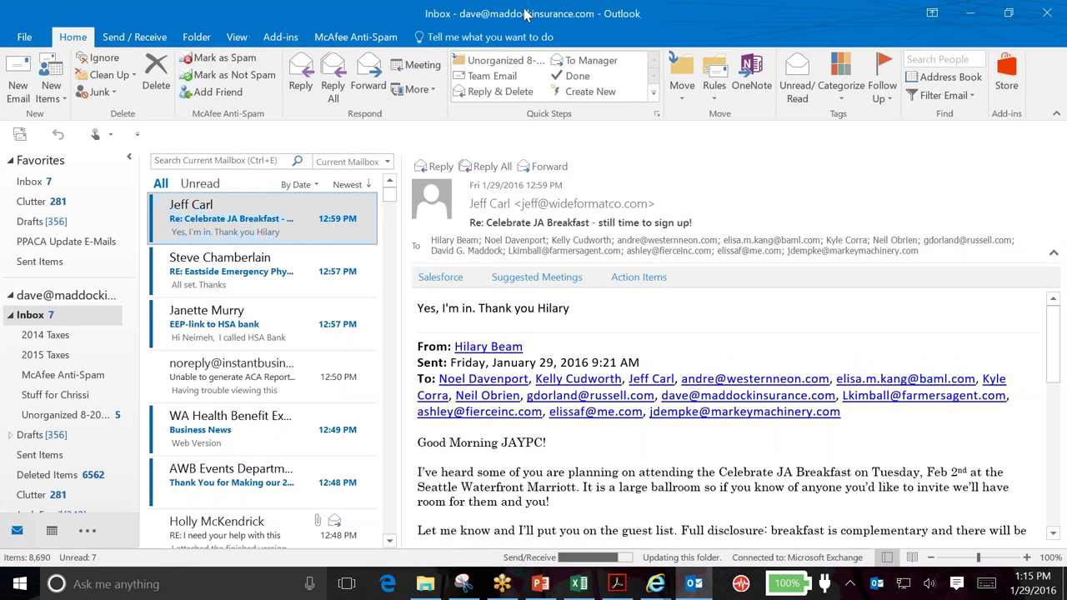
pyautogui.doubleClick(841, 20)
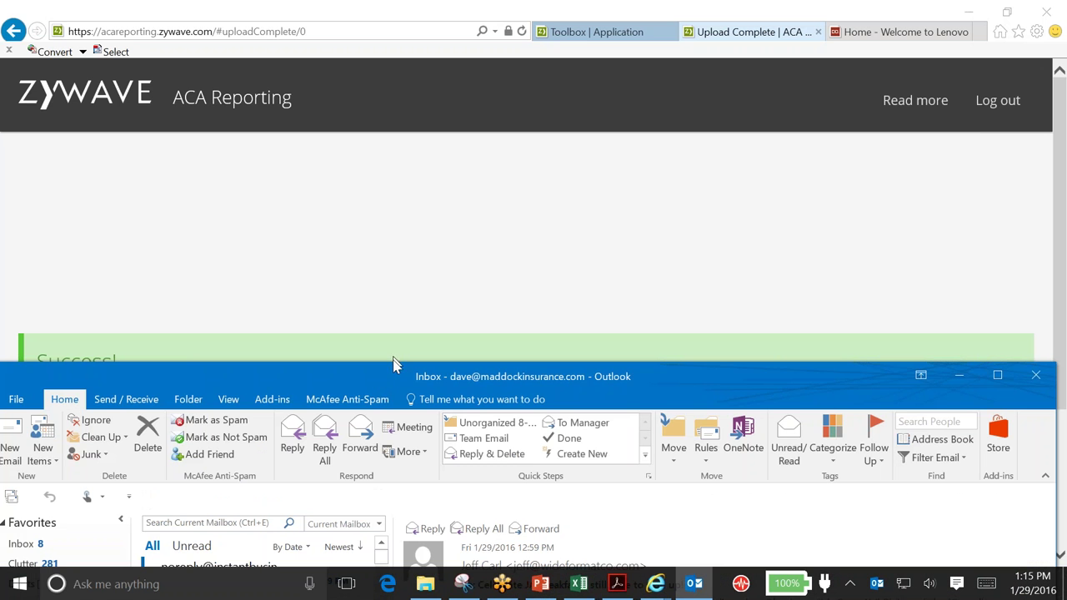
# Open the 'Your completed IRS forms' email and follow its download link
pyautogui.click(282, 551)
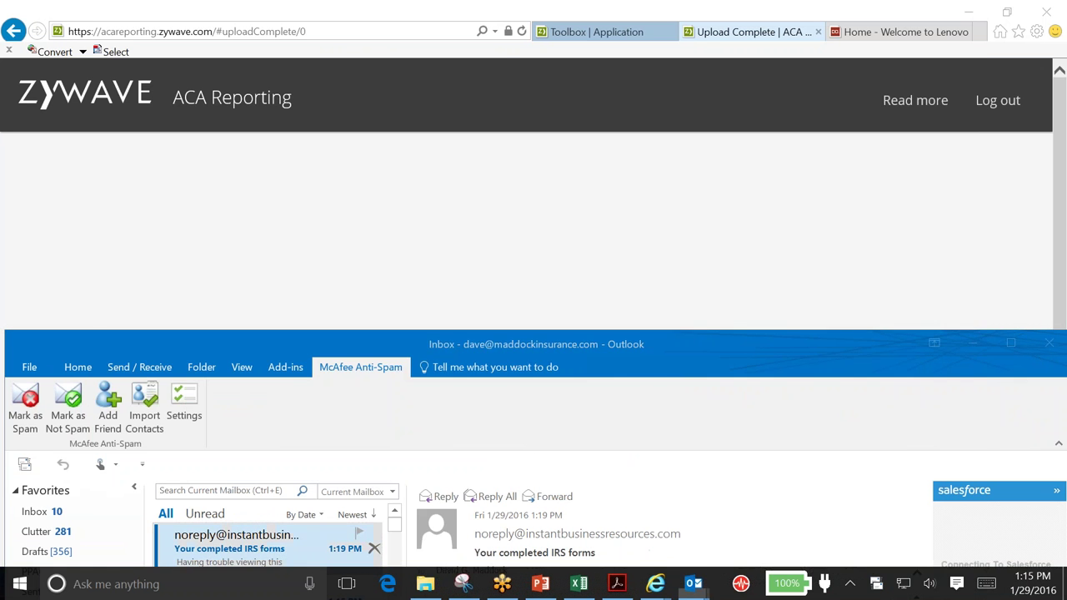
pyautogui.doubleClick(275, 546)
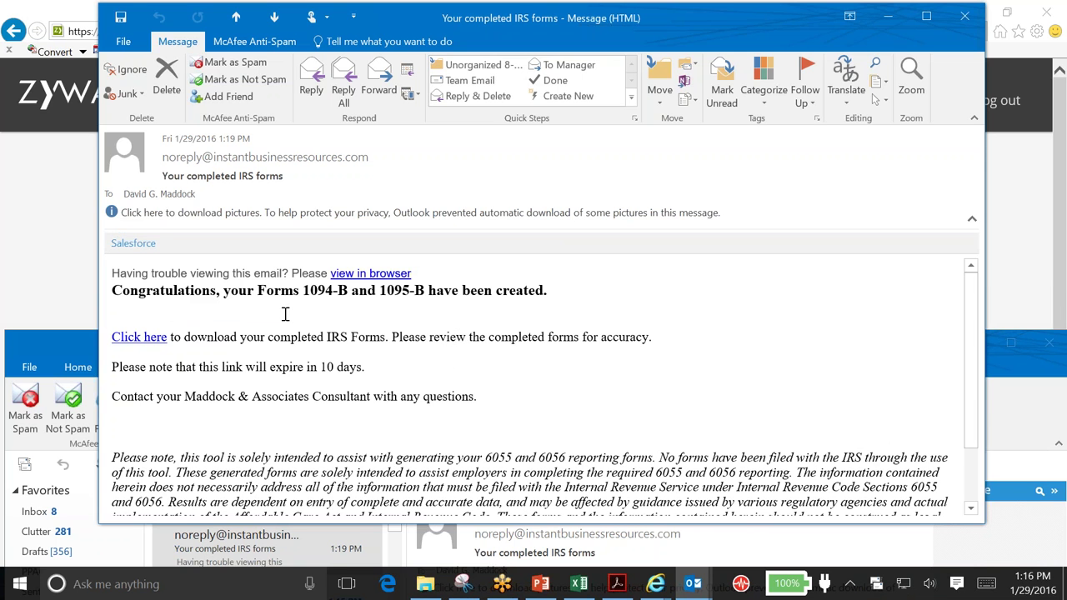
pyautogui.click(139, 337)
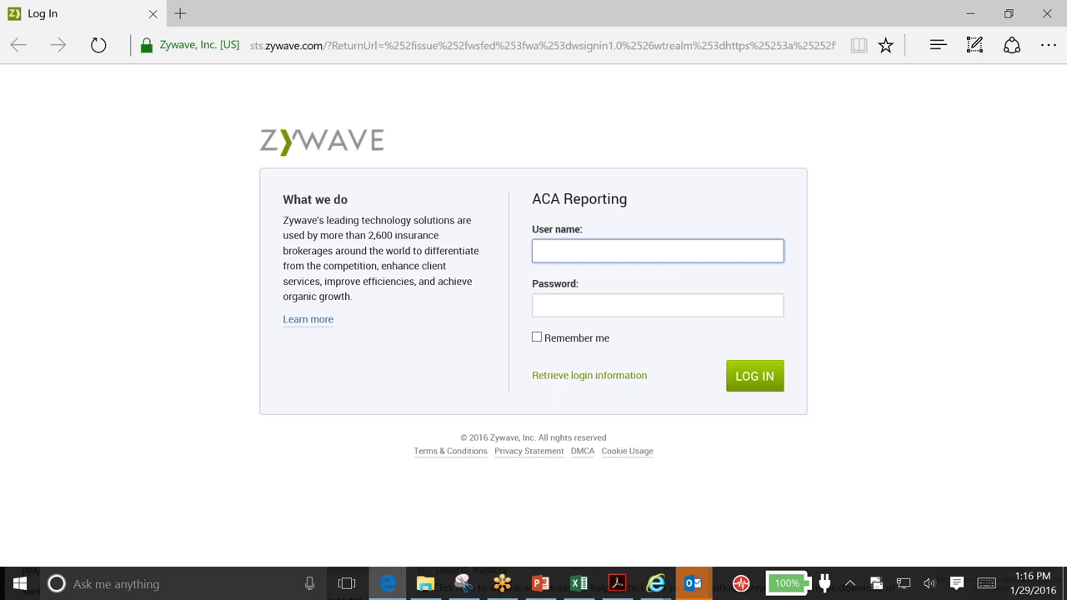
# Sign in to ACA Reporting with the saved account and open the downloaded DownloadZip (4).zip
pyautogui.click(600, 251)
pyautogui.click(607, 316)
pyautogui.click(774, 376)
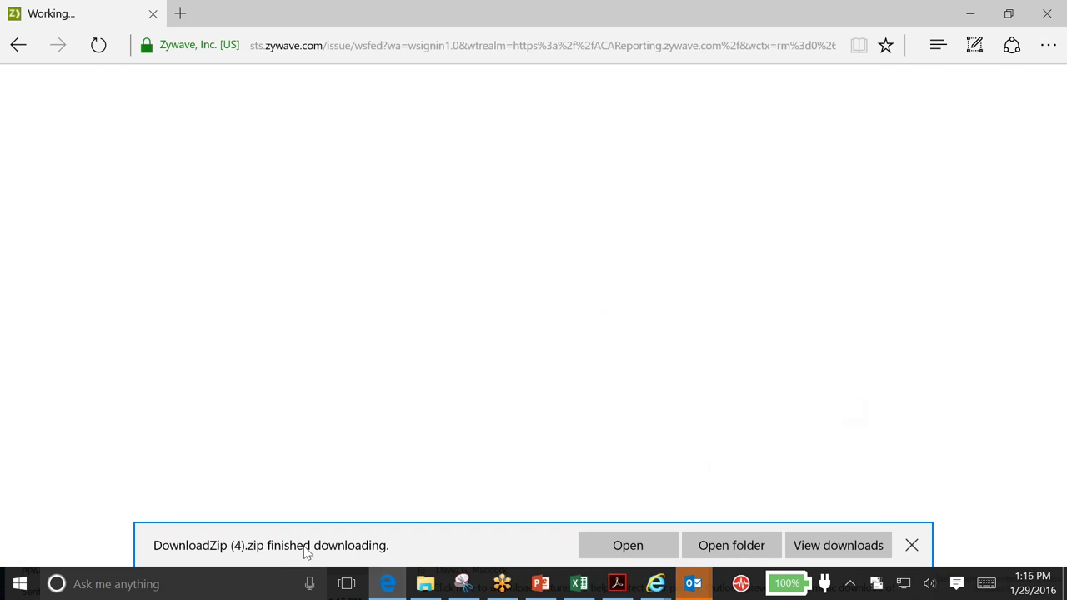
pyautogui.click(617, 553)
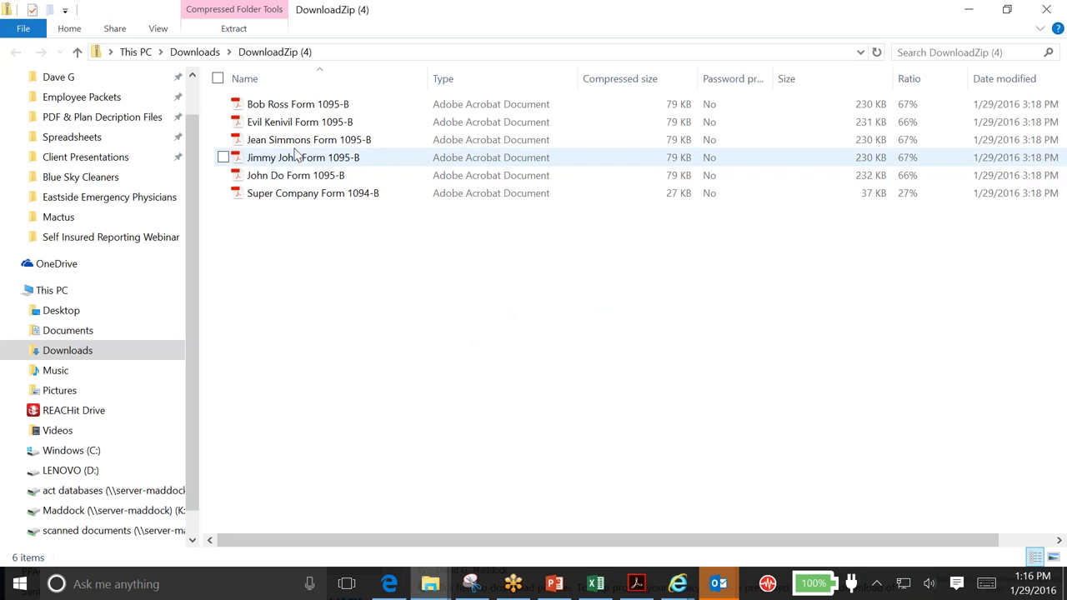
# Open the Super Company Form 1094-B, hide the tools pane and zoom to 125%
pyautogui.doubleClick(356, 200)
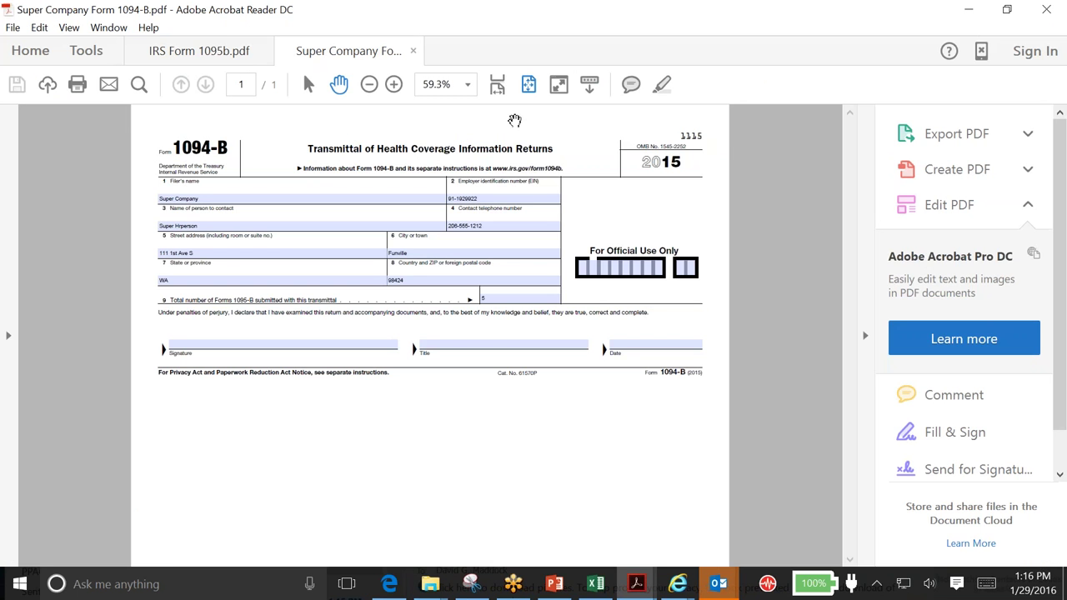
pyautogui.click(867, 340)
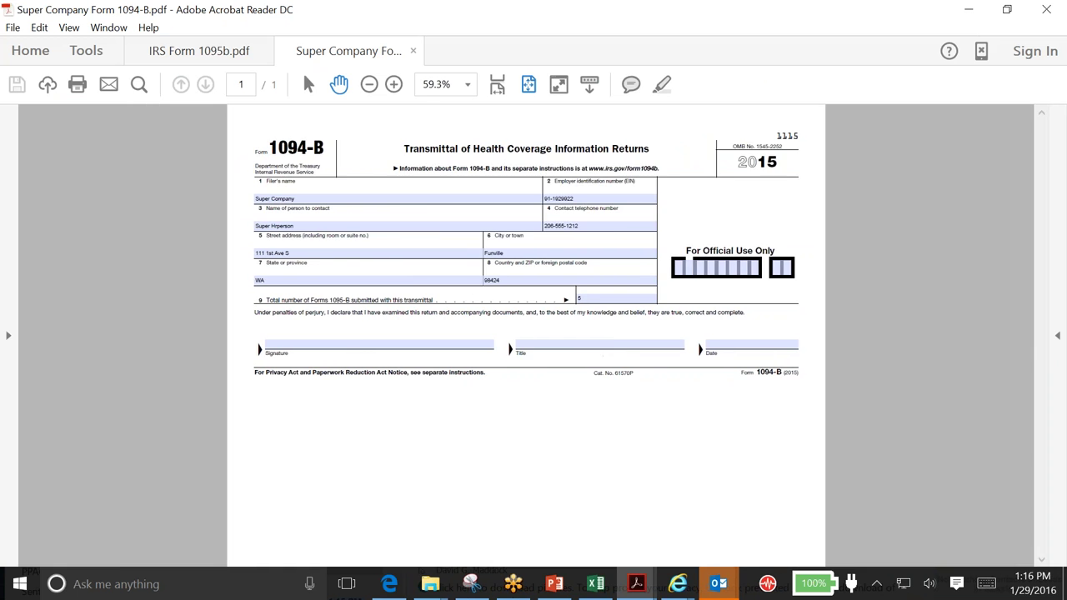
pyautogui.click(393, 84)
pyautogui.click(393, 84)
pyautogui.click(393, 84)
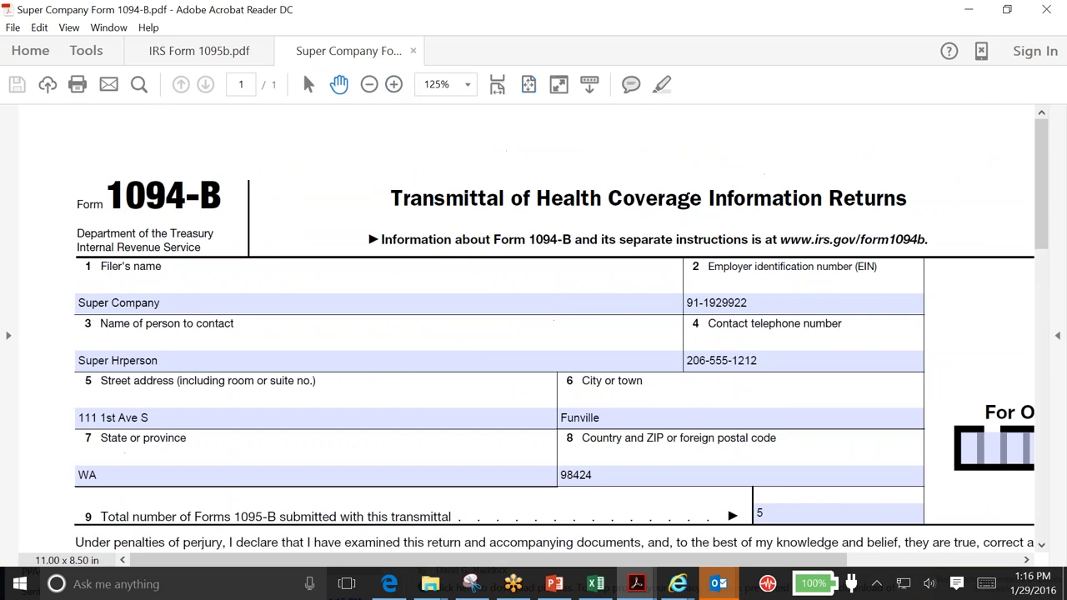
pyautogui.scroll(-1, 762, 328)
pyautogui.scroll(-1, 762, 328)
# Check the total of 5 Forms 1095-B, then close the document and minimize Acrobat
pyautogui.press('Tab')
pyautogui.press('Tab')
pyautogui.click(819, 412)
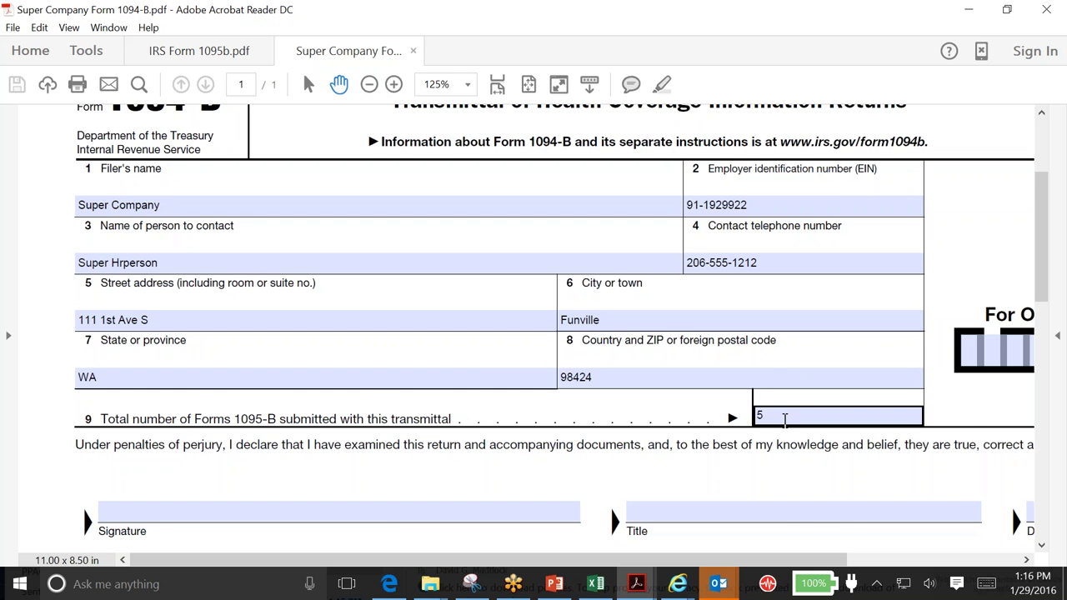
pyautogui.click(765, 237)
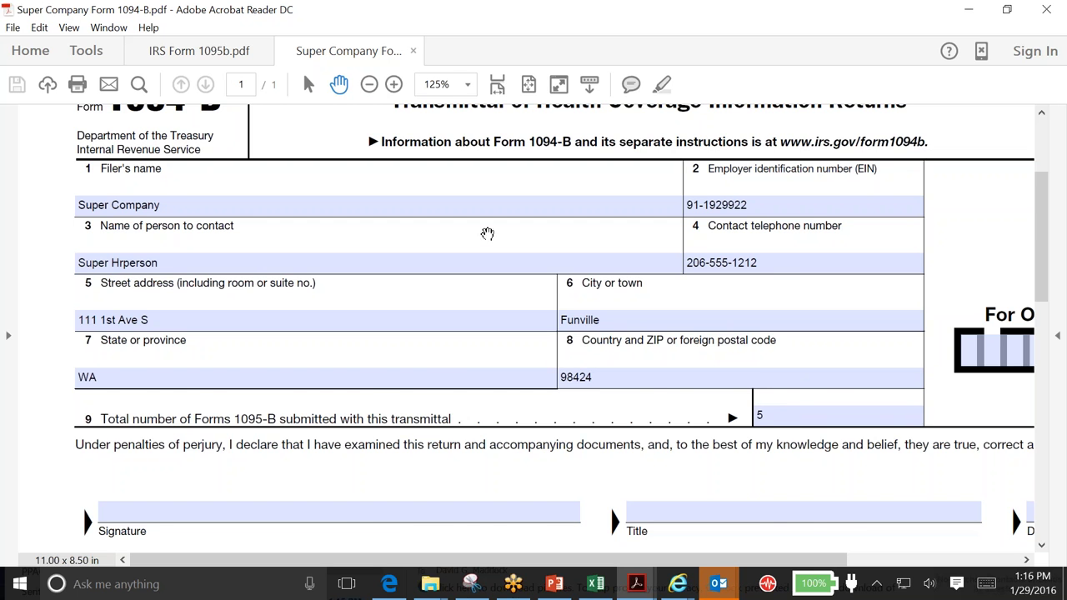
pyautogui.scroll(-1, 534, 334)
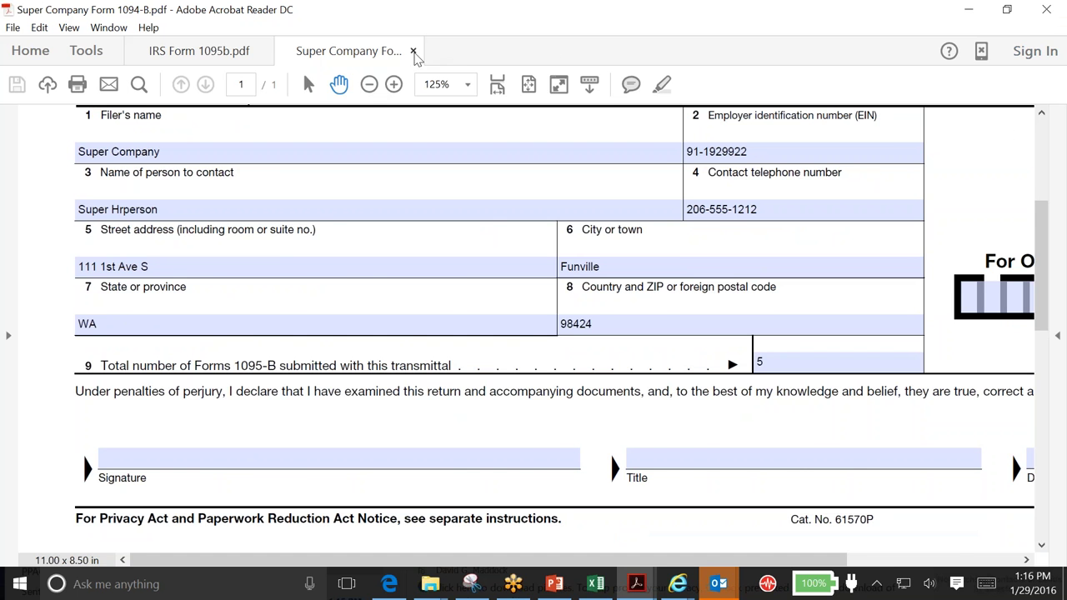
pyautogui.click(413, 50)
pyautogui.click(967, 10)
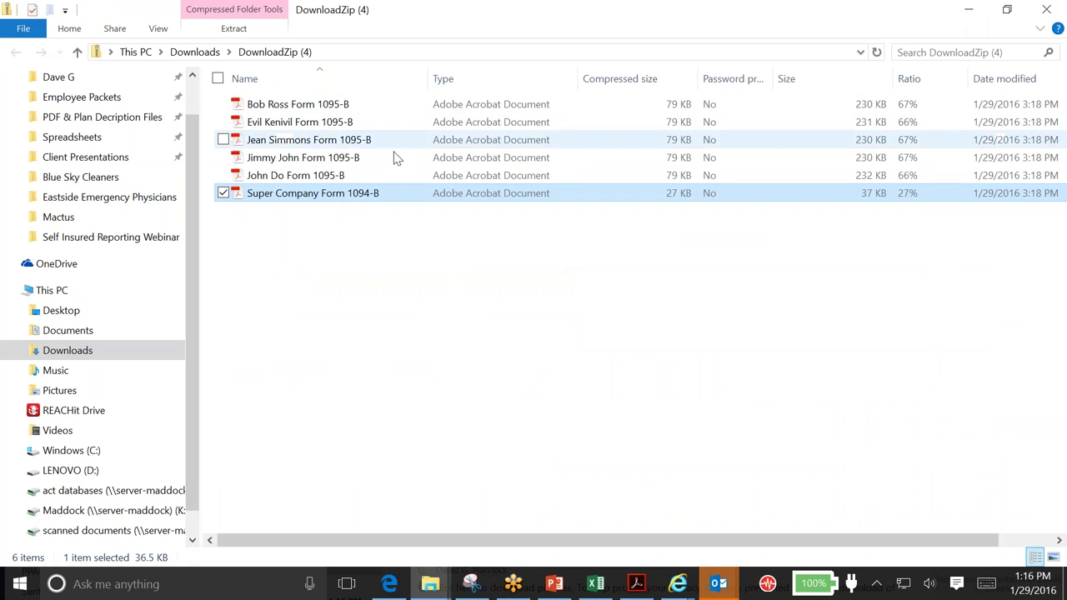
# Try opening two Form 1095-B PDFs from the zip, dismissing each extraction error
pyautogui.doubleClick(312, 123)
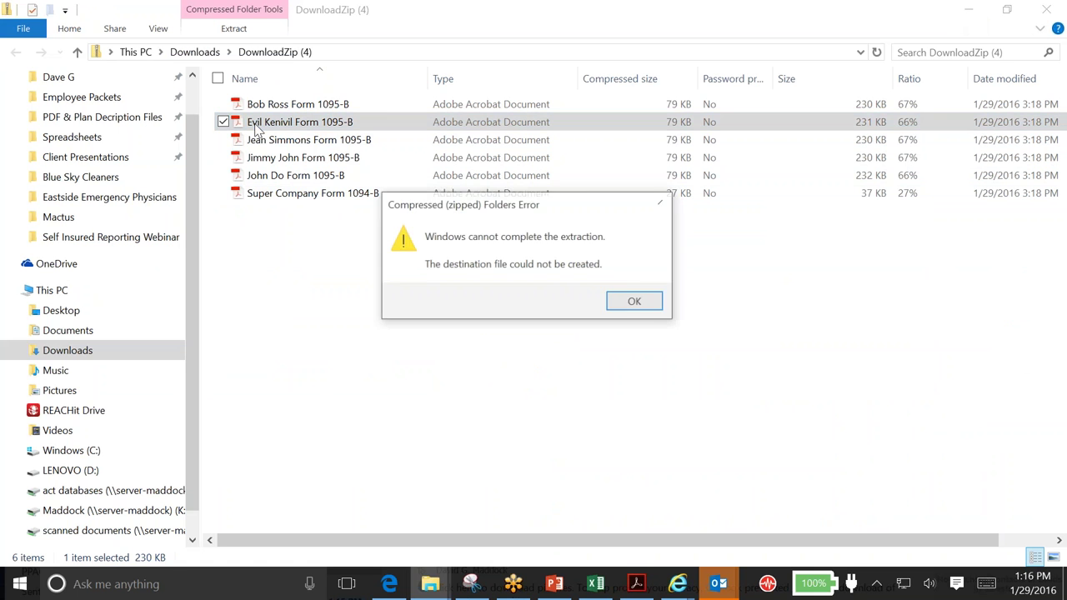
pyautogui.click(633, 302)
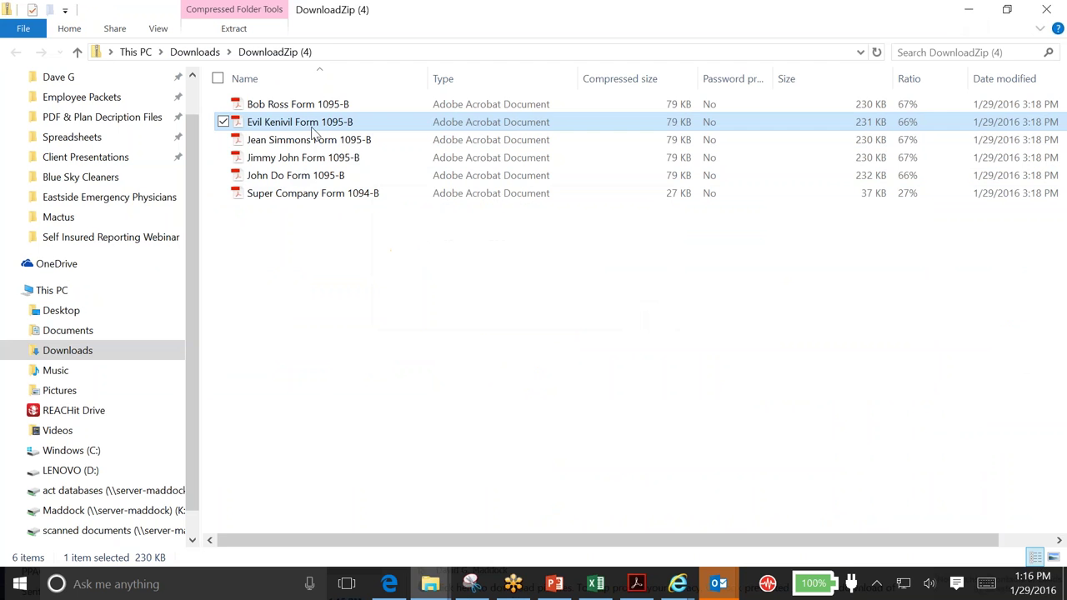
pyautogui.doubleClick(315, 125)
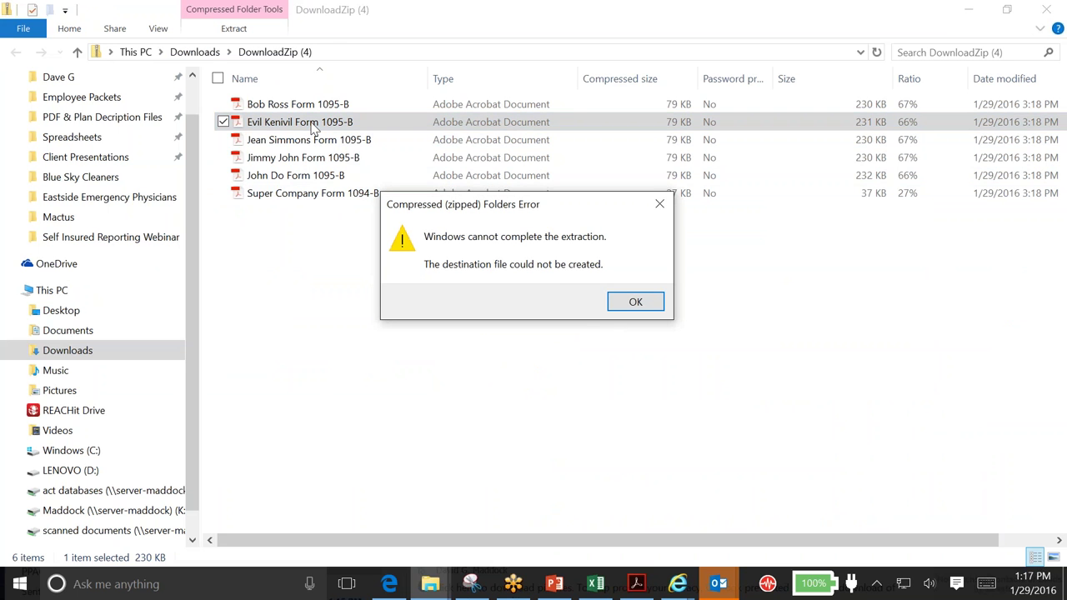
pyautogui.click(658, 305)
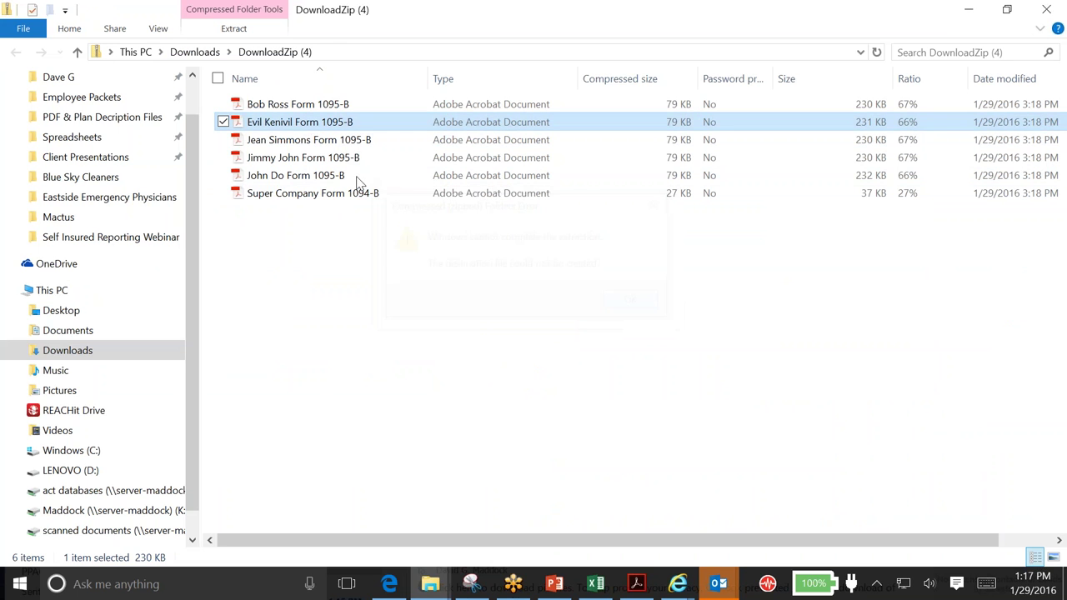
pyautogui.doubleClick(283, 160)
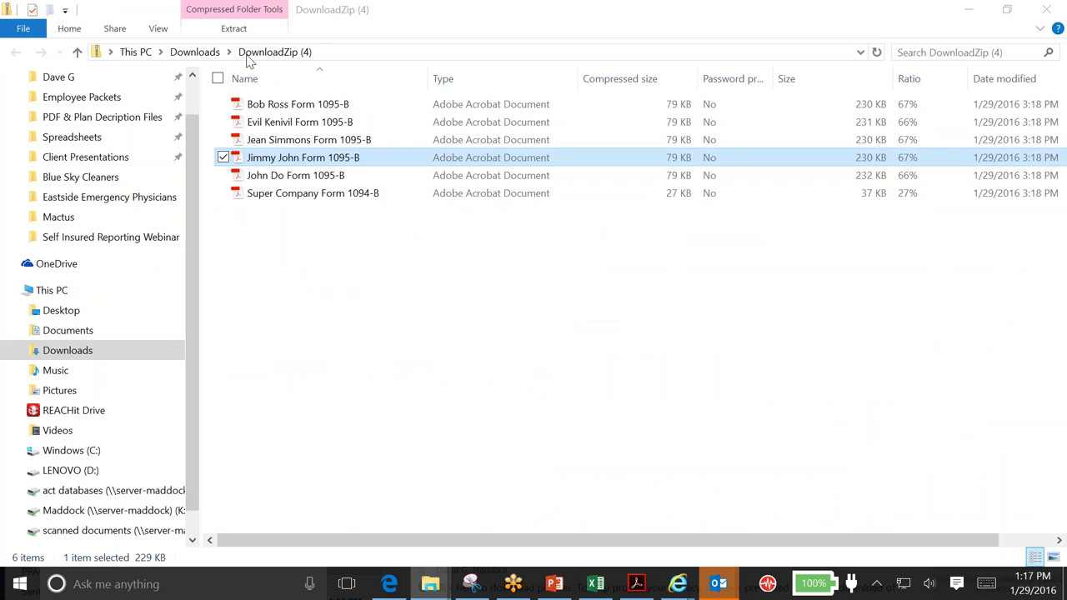
pyautogui.click(321, 287)
pyautogui.doubleClick(284, 160)
pyautogui.click(635, 303)
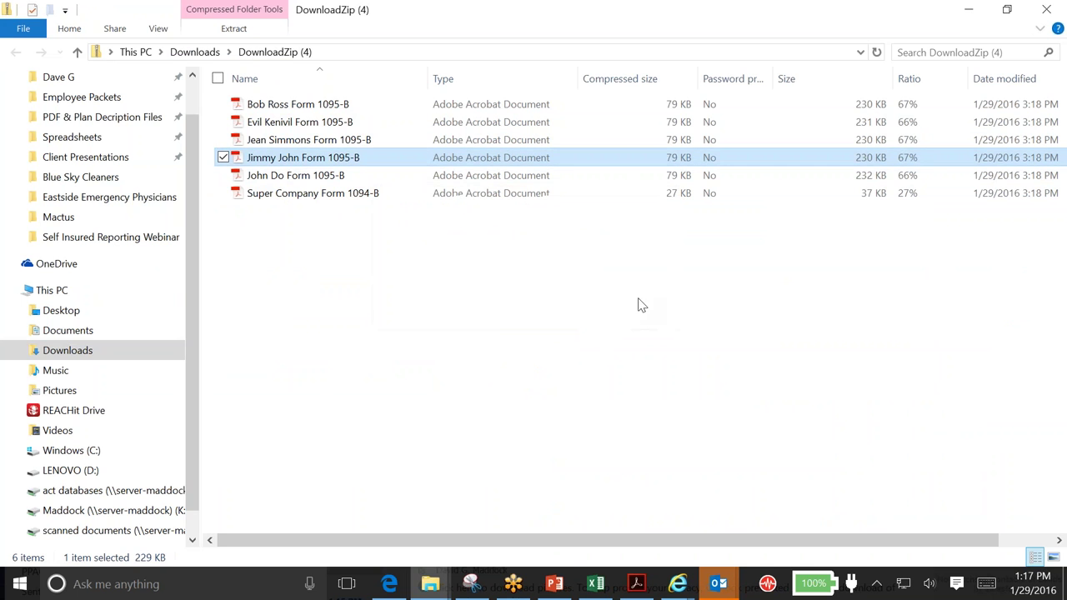
# Close the DownloadZip (4) folder and preview the open Outlook windows
pyautogui.click(1053, 13)
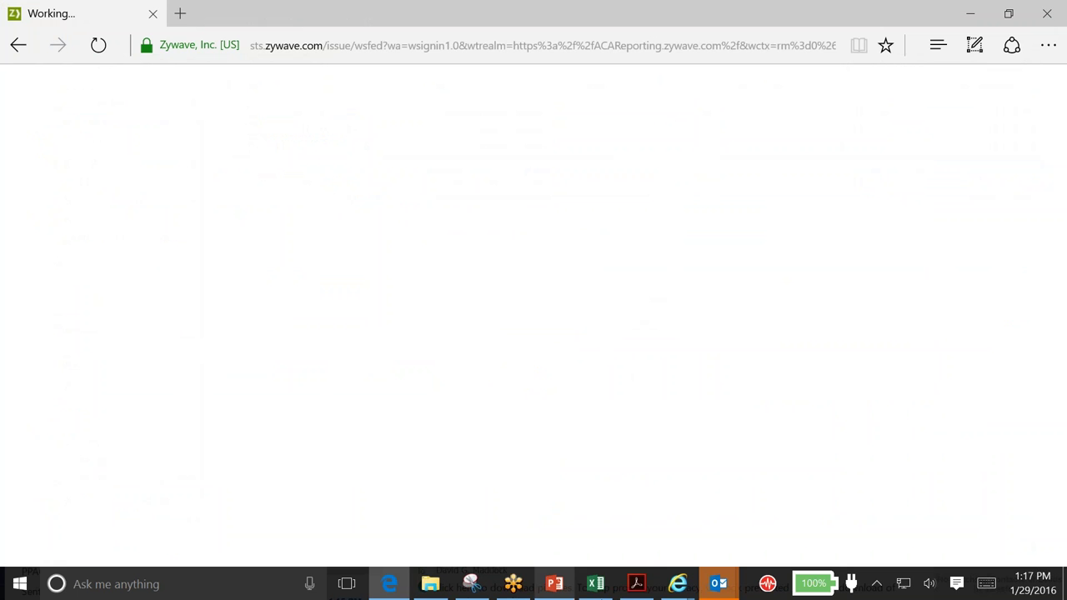
pyautogui.click(717, 585)
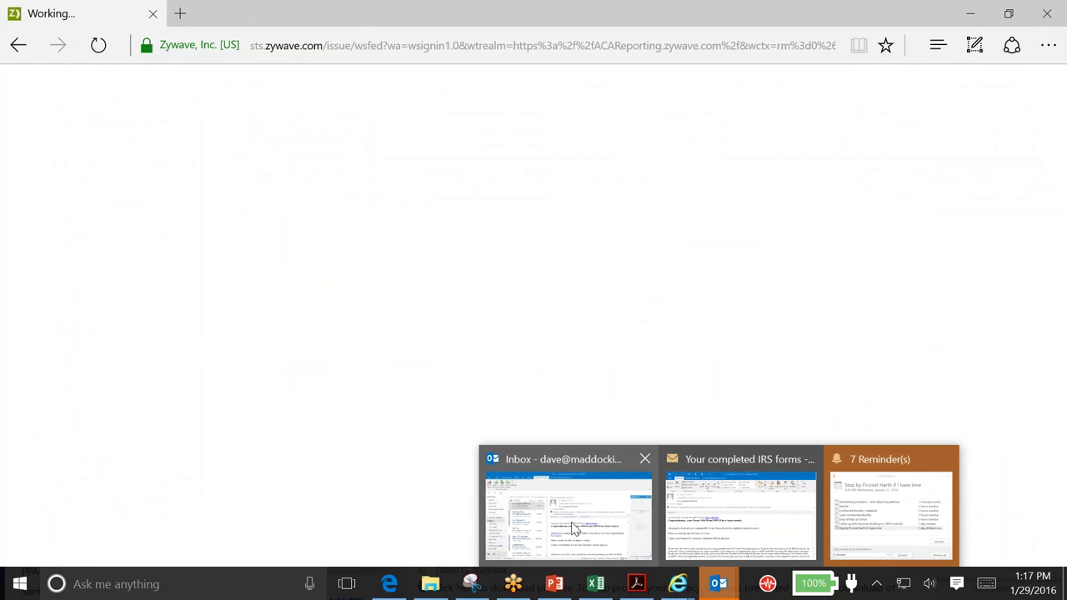
pyautogui.click(555, 524)
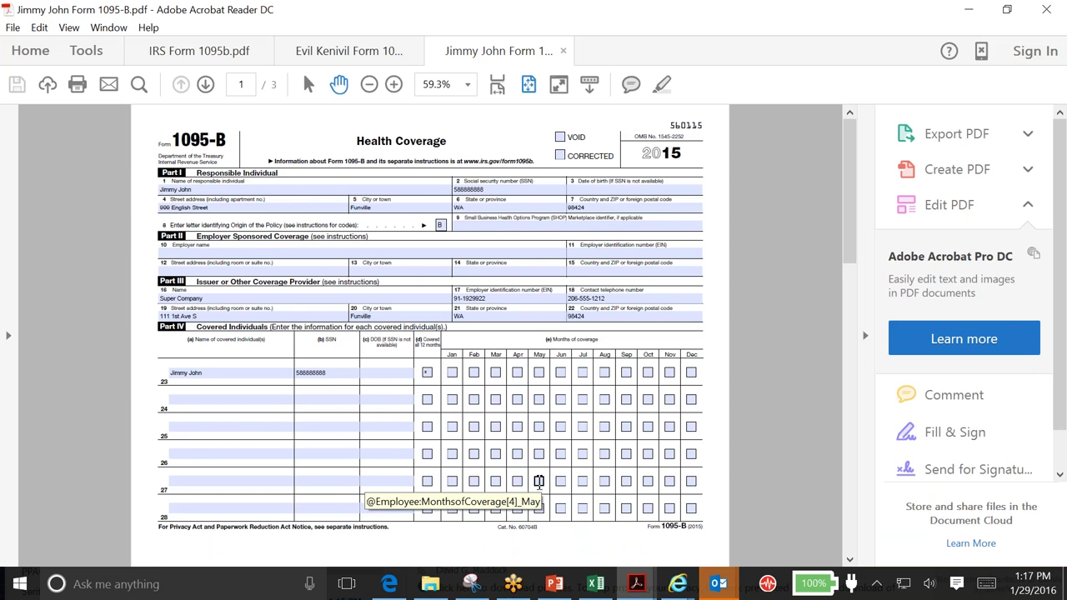
# Switch to the first employee's Form 1095-B, zoom in to 101% and hide the tools pane
pyautogui.click(350, 52)
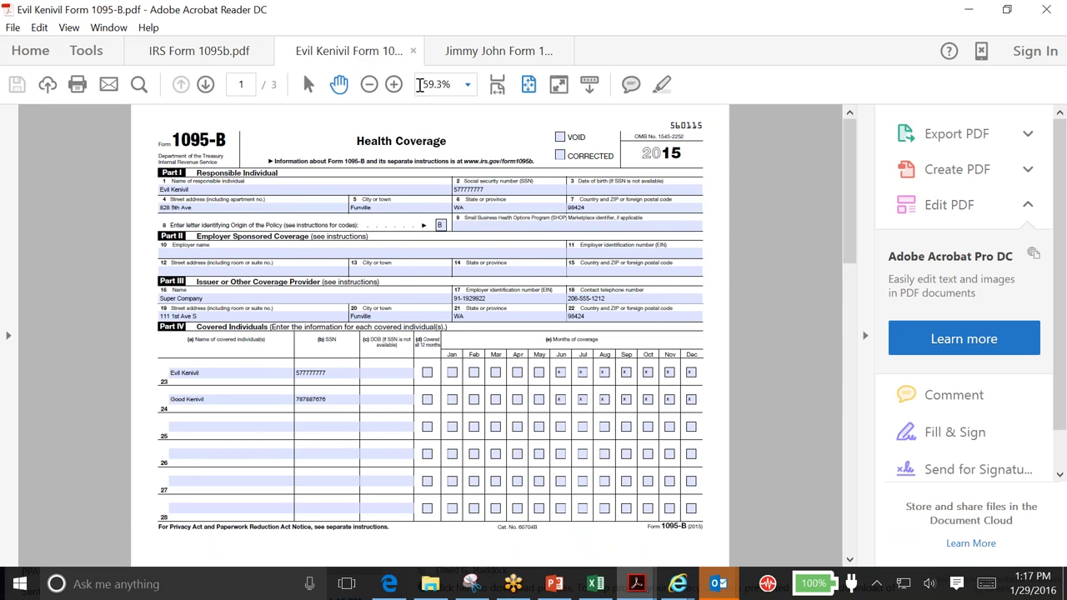
pyautogui.click(394, 85)
pyautogui.click(393, 84)
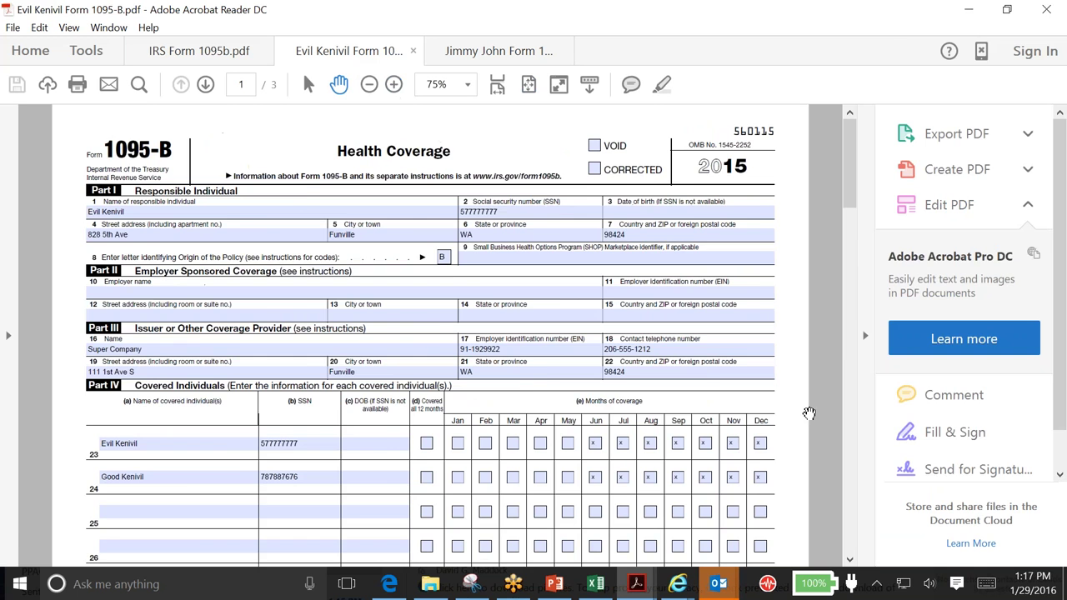
pyautogui.click(864, 335)
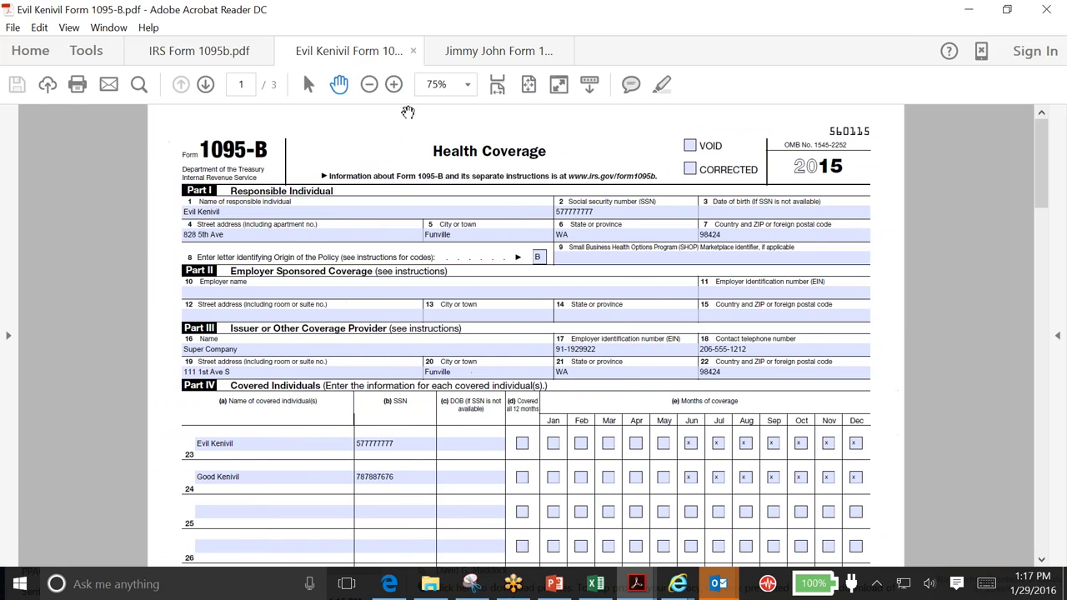
pyautogui.click(394, 85)
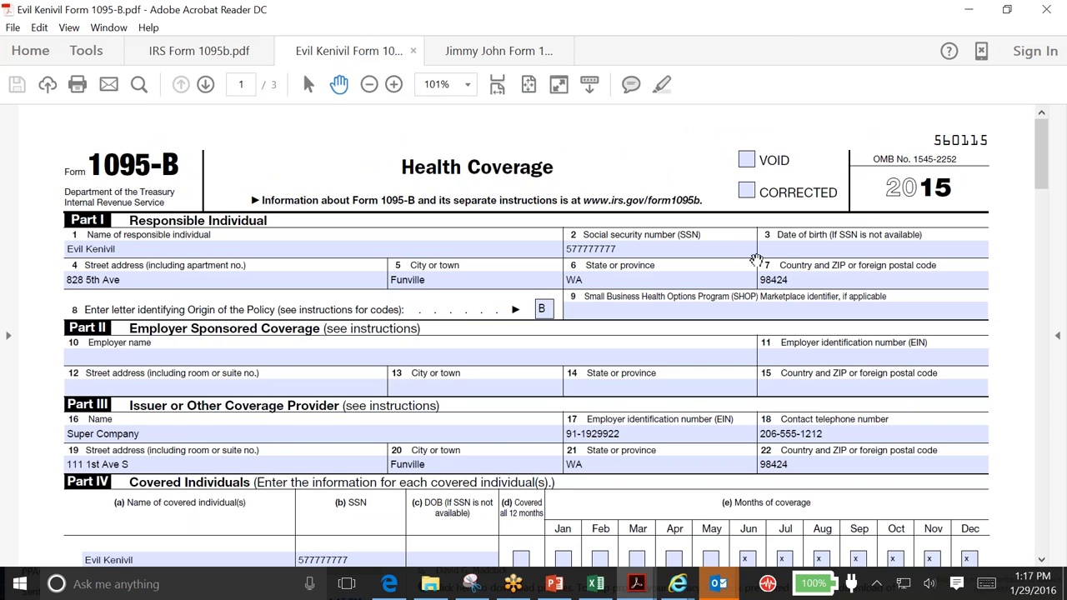
pyautogui.scroll(-1, 318, 419)
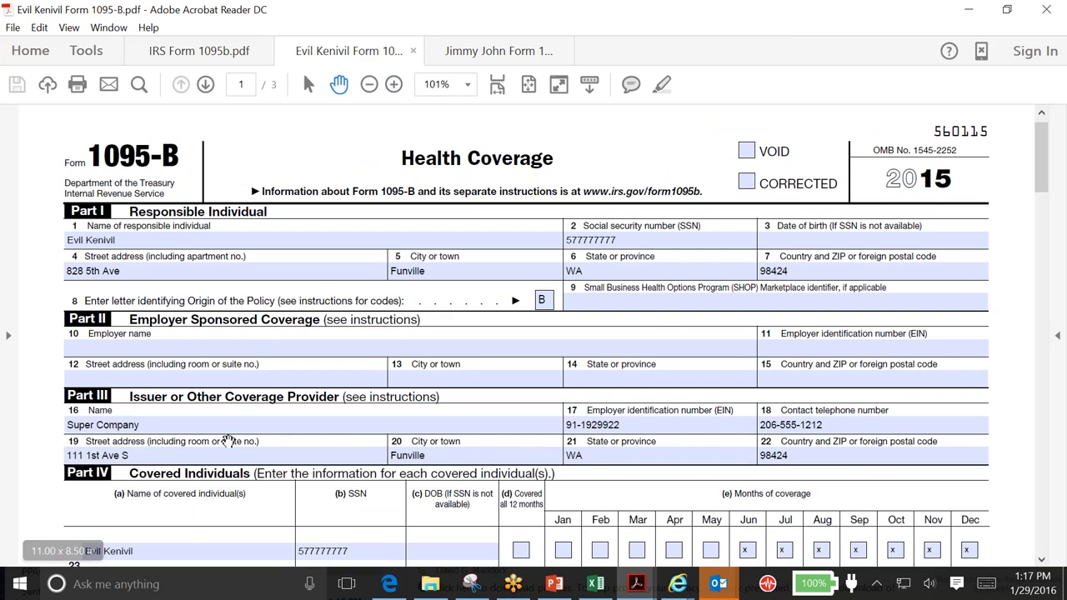
pyautogui.scroll(-3, 715, 420)
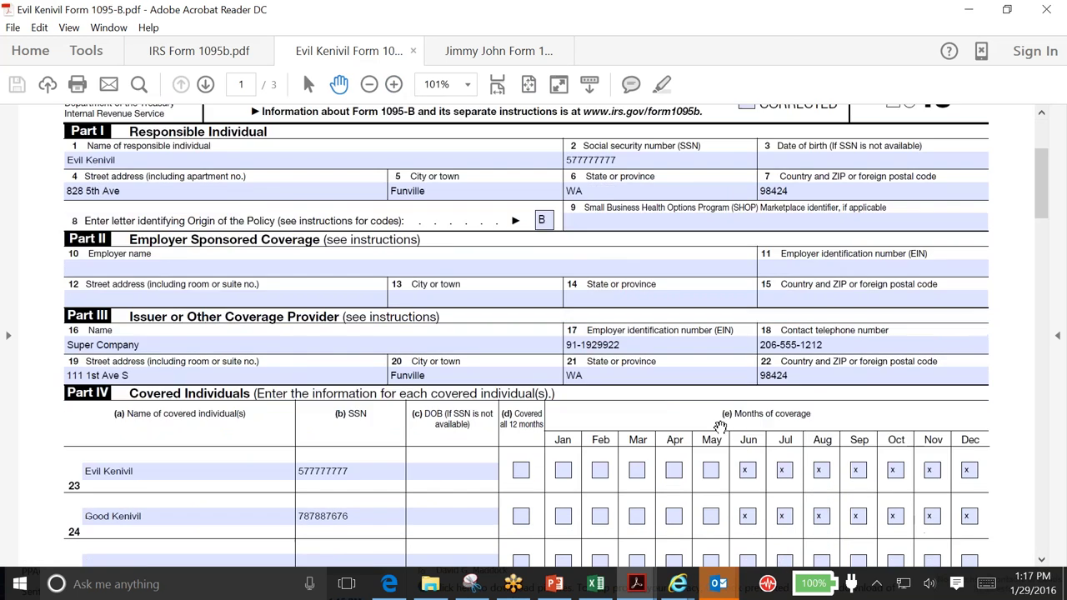
pyautogui.scroll(-1, 715, 421)
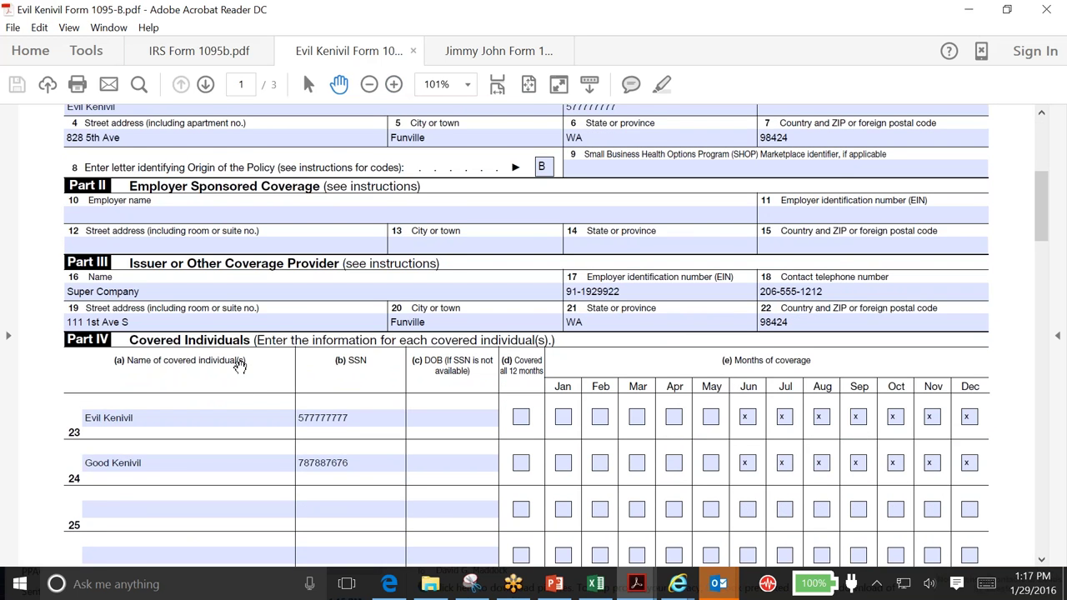
# Check the covered individual entries, including row 24, down to the blank page-3 rows 29–40
pyautogui.click(351, 467)
pyautogui.press('Tab')
pyautogui.scroll(-5, 991, 435)
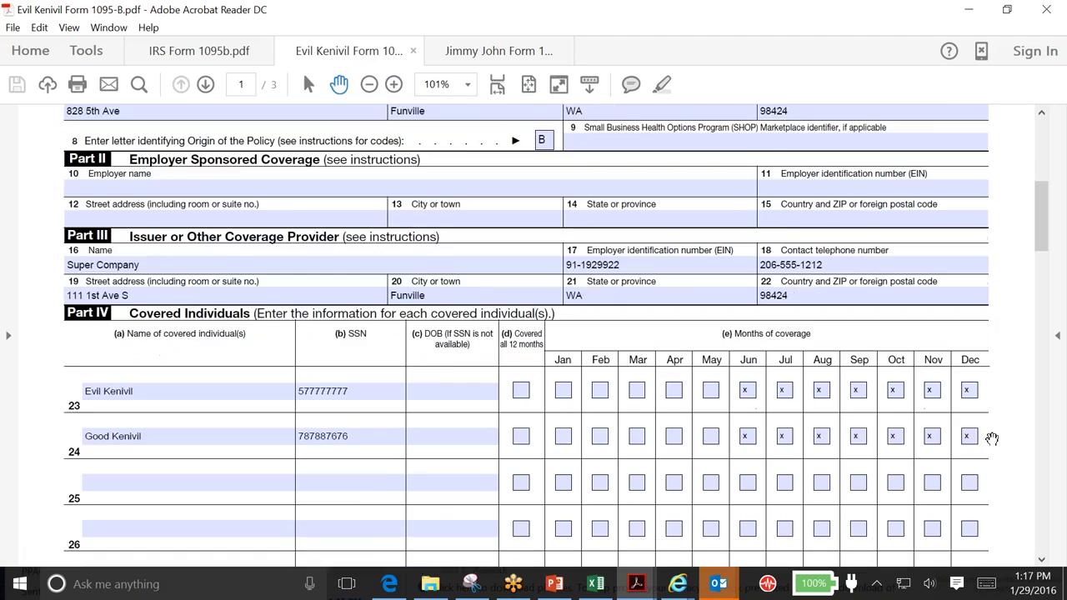
pyautogui.scroll(-3, 995, 434)
pyautogui.scroll(3, 995, 435)
pyautogui.scroll(-4, 995, 434)
pyautogui.scroll(-8, 962, 429)
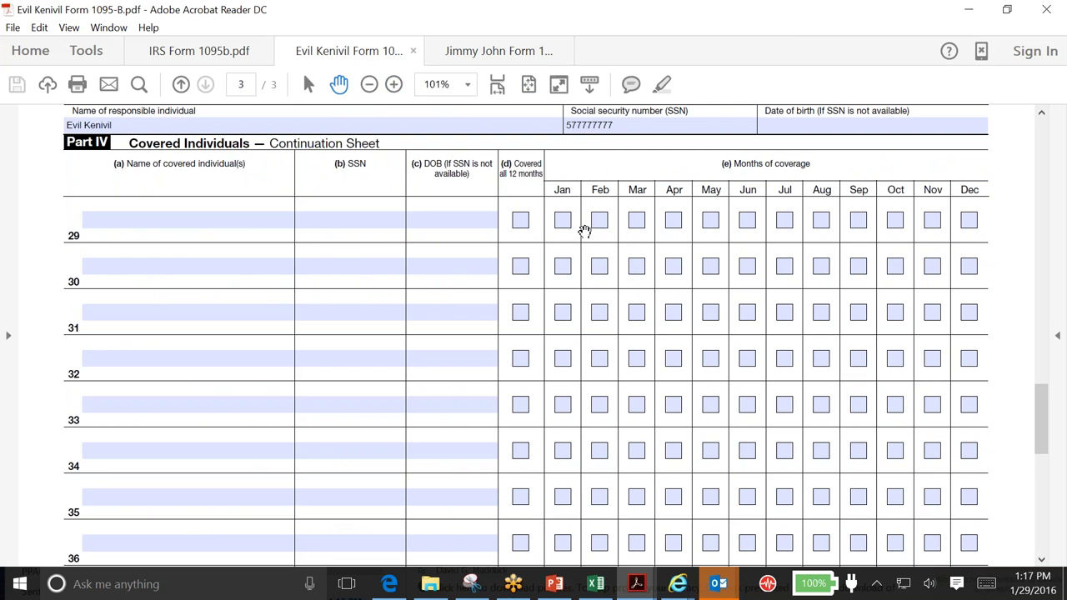
pyautogui.click(237, 450)
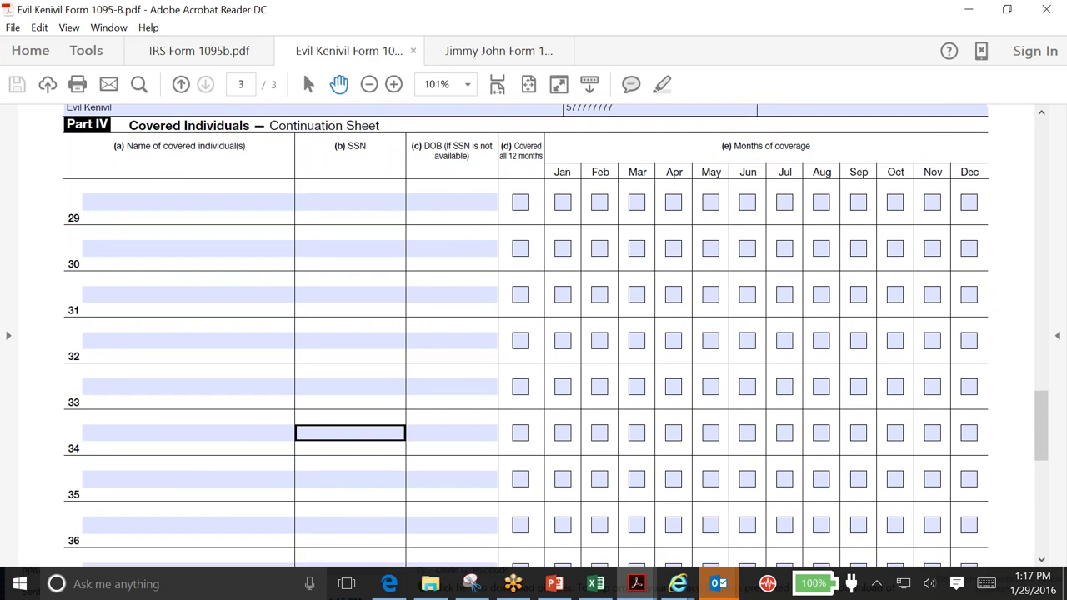
pyautogui.scroll(-1, 255, 429)
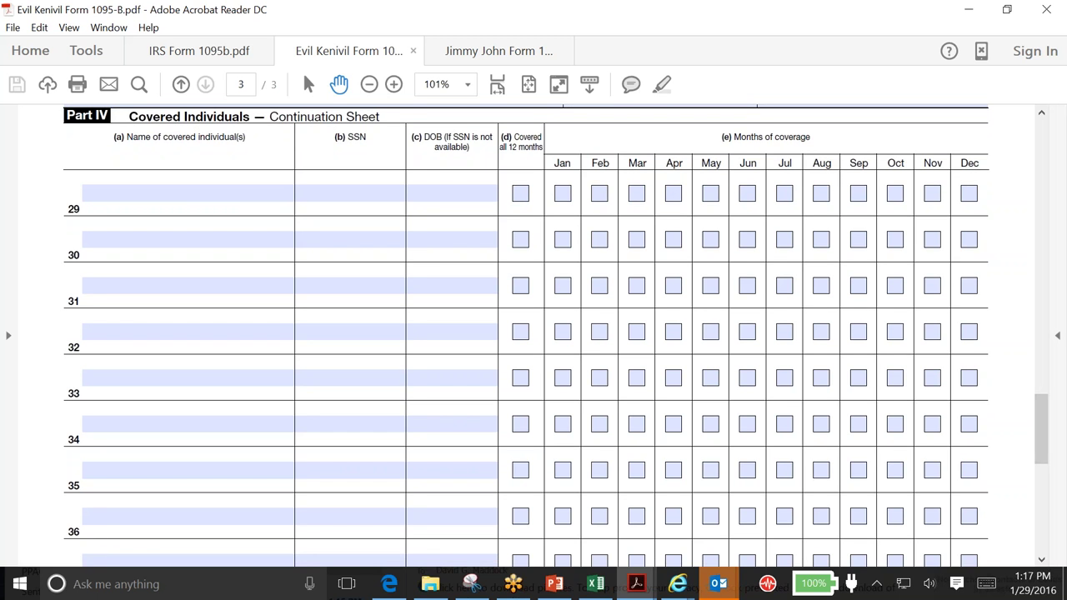
pyautogui.scroll(-4, 633, 377)
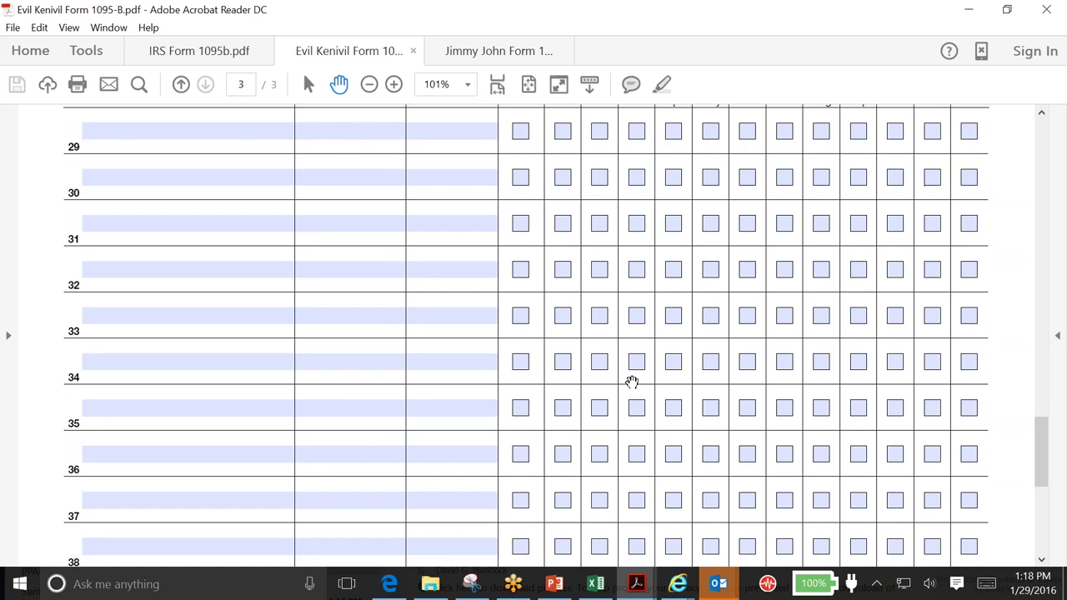
pyautogui.scroll(-1, 631, 385)
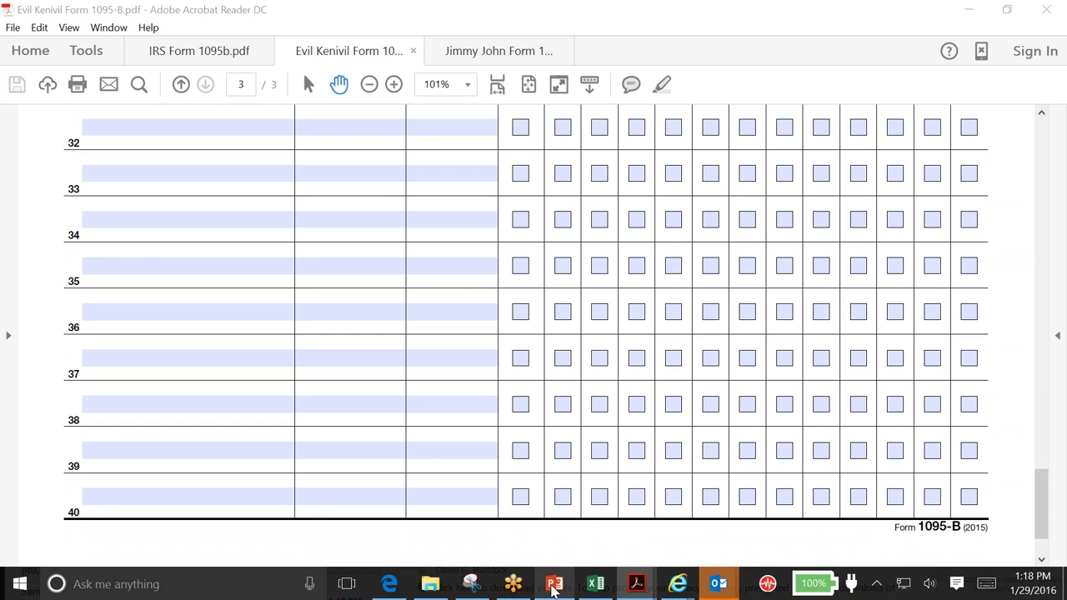
pyautogui.click(554, 583)
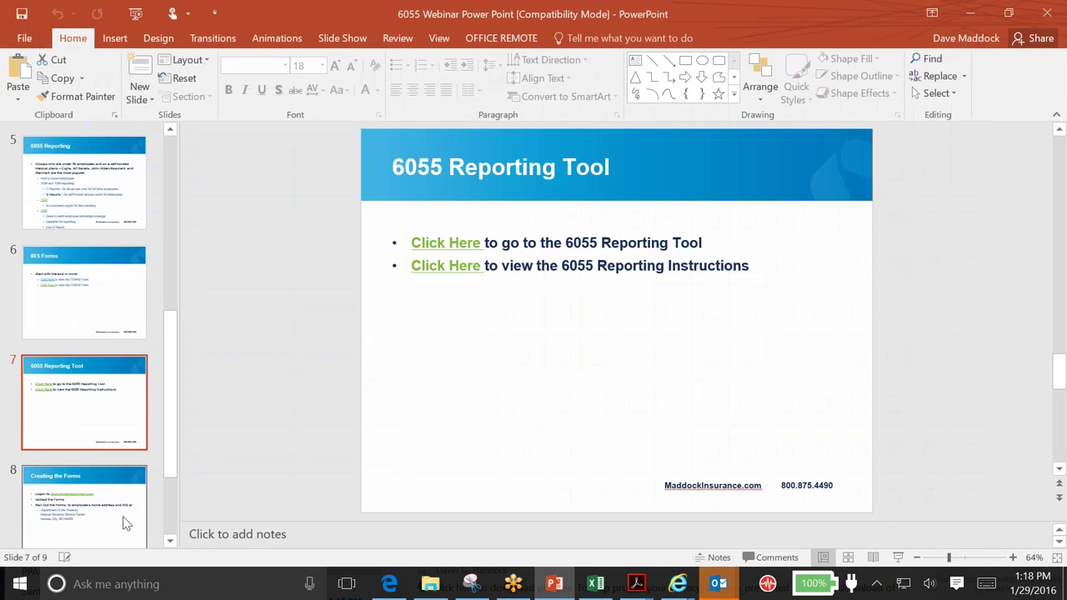
# Show slide 8, 'Creating the Forms', and highlight the end of the IRS mailing address
pyautogui.click(129, 529)
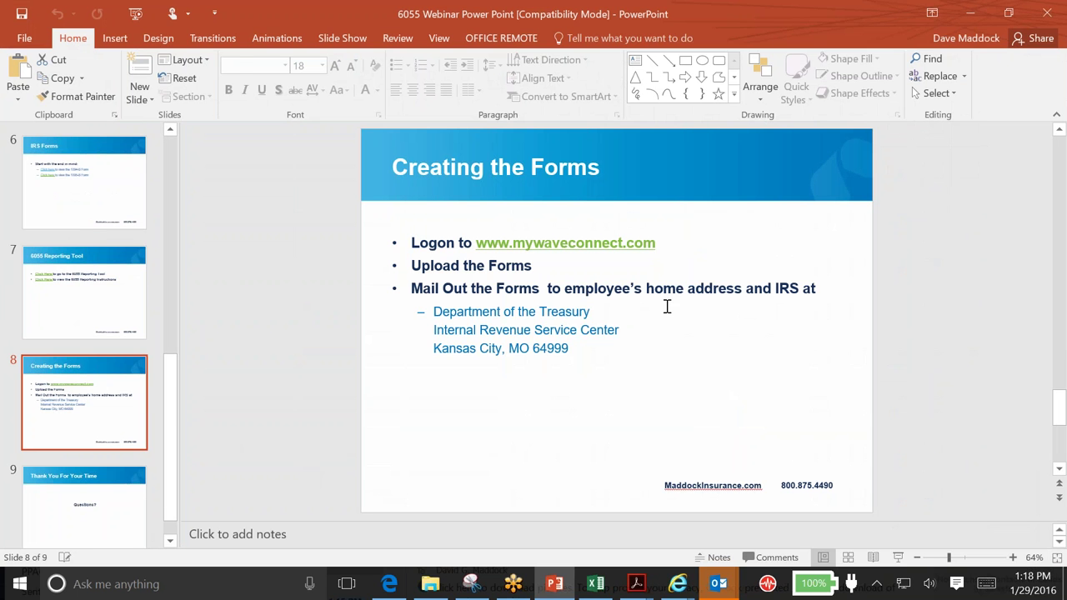
pyautogui.moveTo(573, 357); pyautogui.dragTo(493, 329)
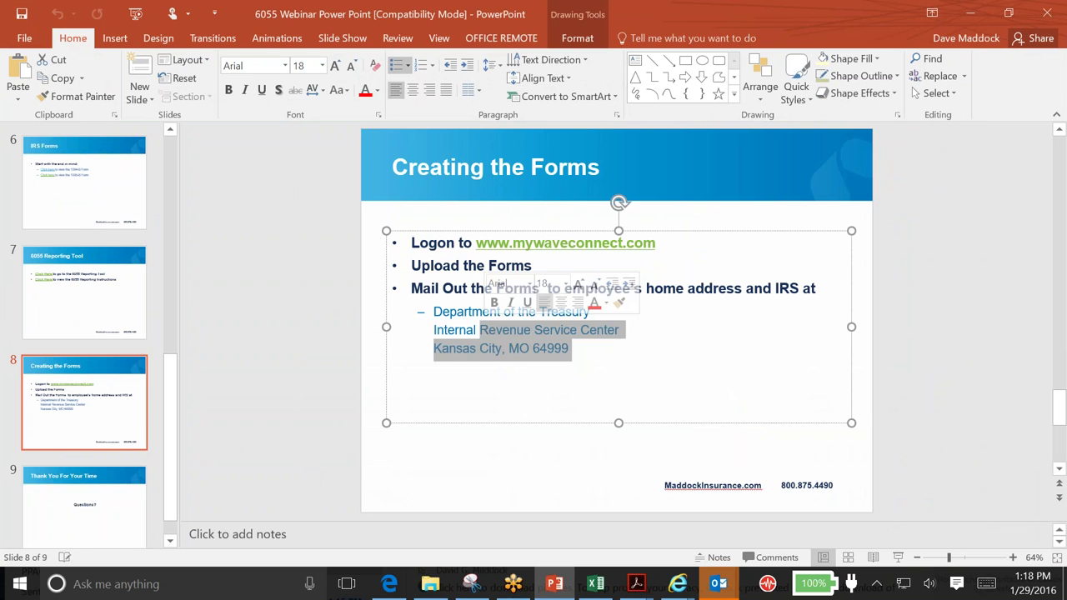
pyautogui.click(687, 385)
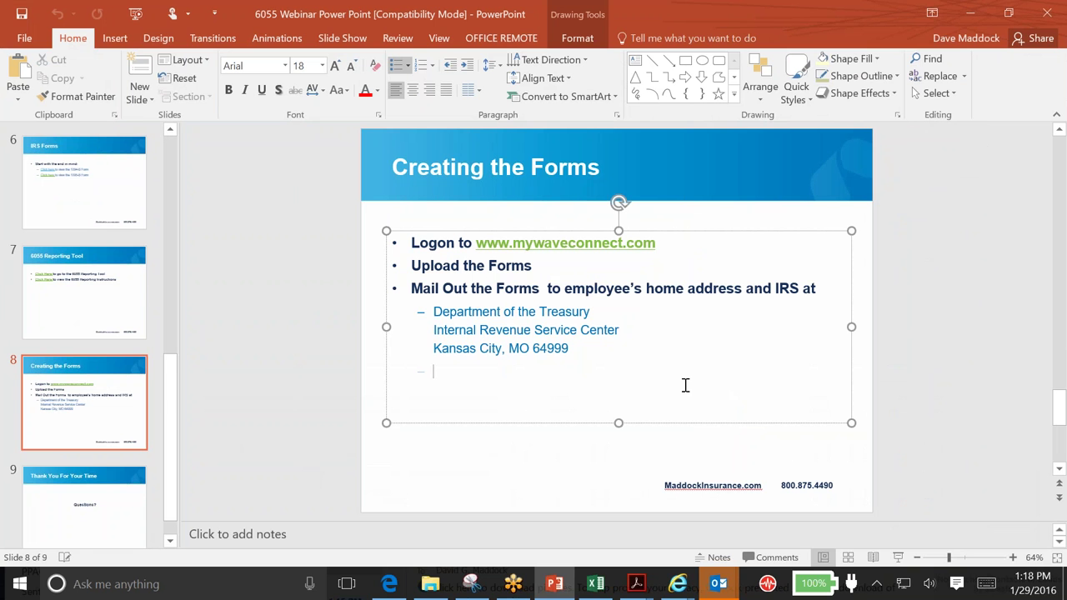